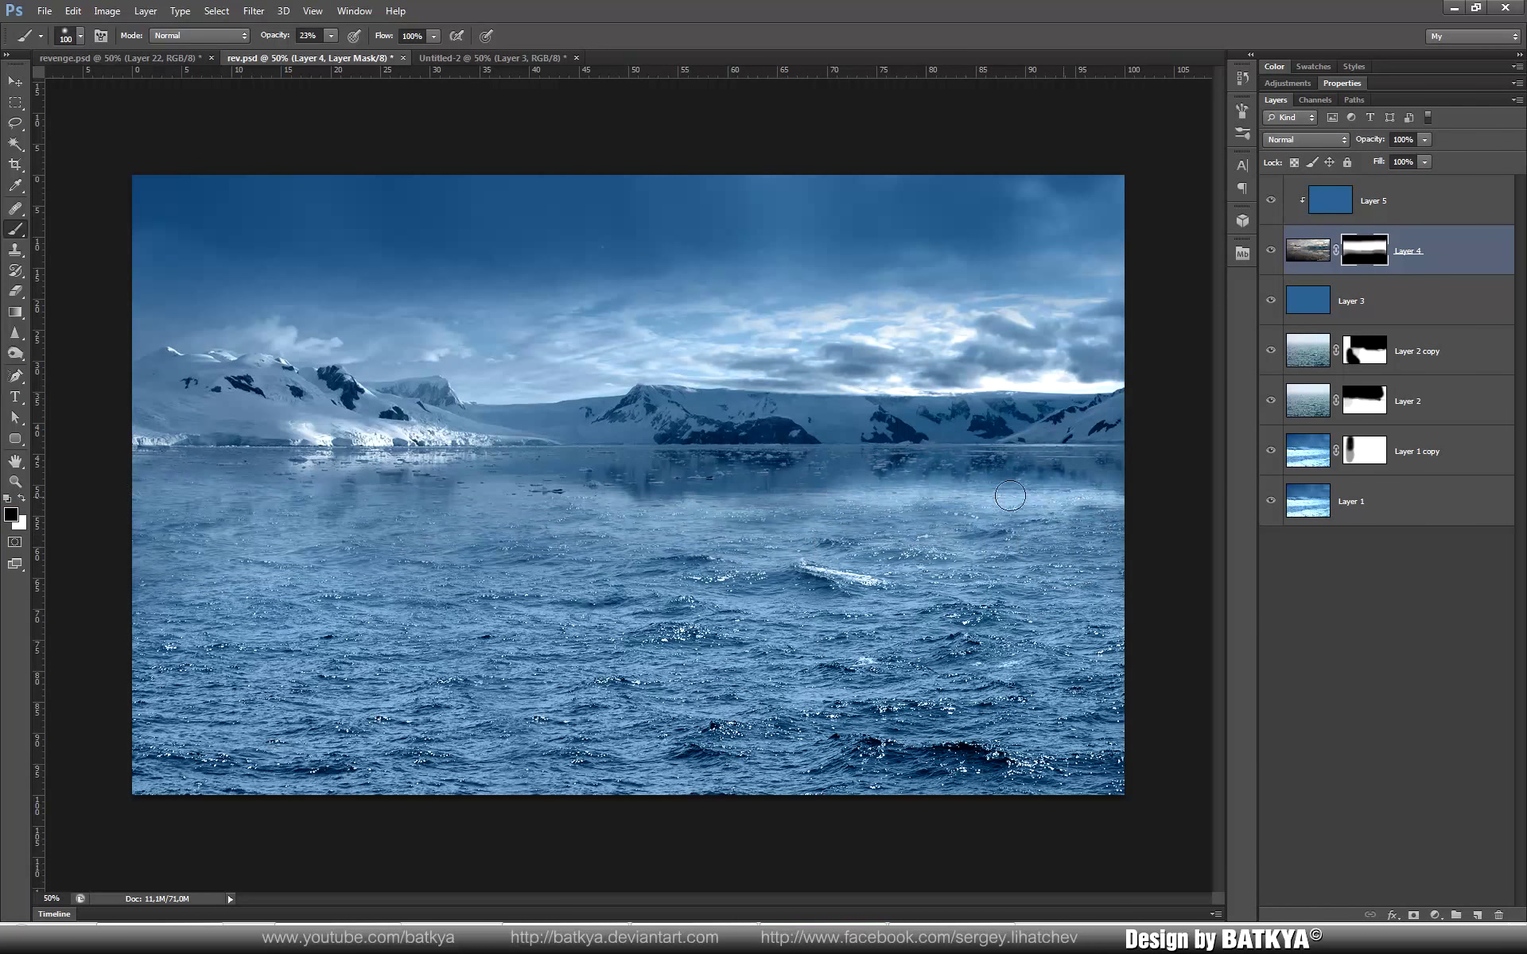
Step: Paint the existing masks to brighten the water band and darken parts of the sky
{"action": "key", "text": "x"}
{"action": "left_click_drag", "start_coordinate": [1010, 496], "coordinate": [849, 501]}
{"action": "key", "text": "bracketright"}
{"action": "key", "text": "bracketright"}
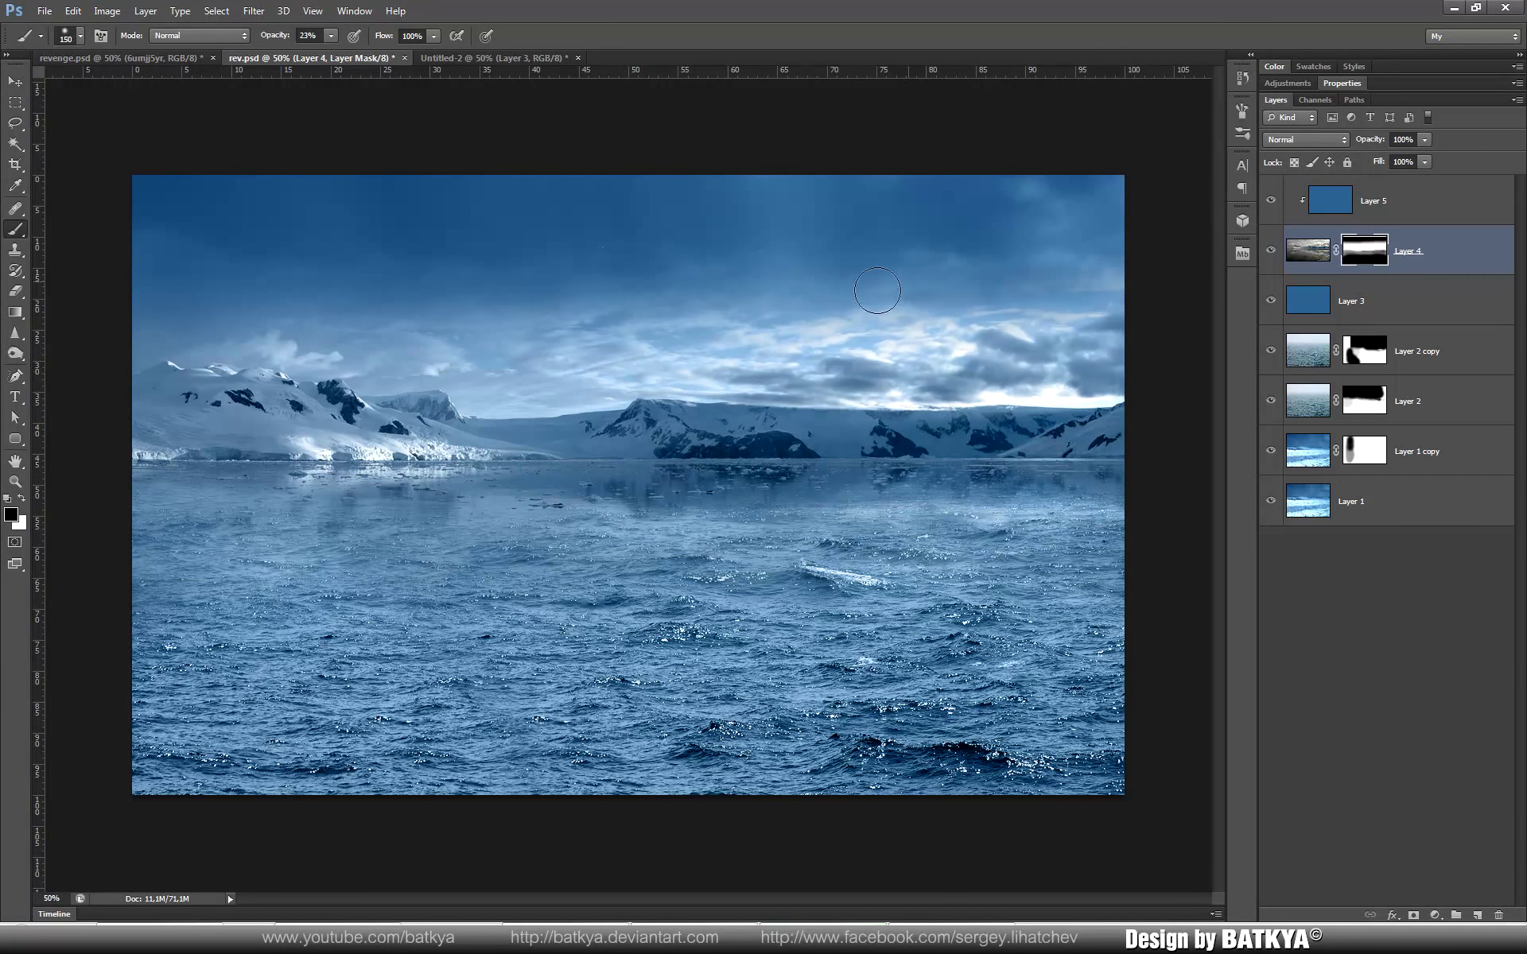
{"action": "left_click_drag", "start_coordinate": [573, 334], "coordinate": [1106, 350]}
{"action": "left_click", "coordinate": [1364, 350]}
{"action": "key", "text": "x"}
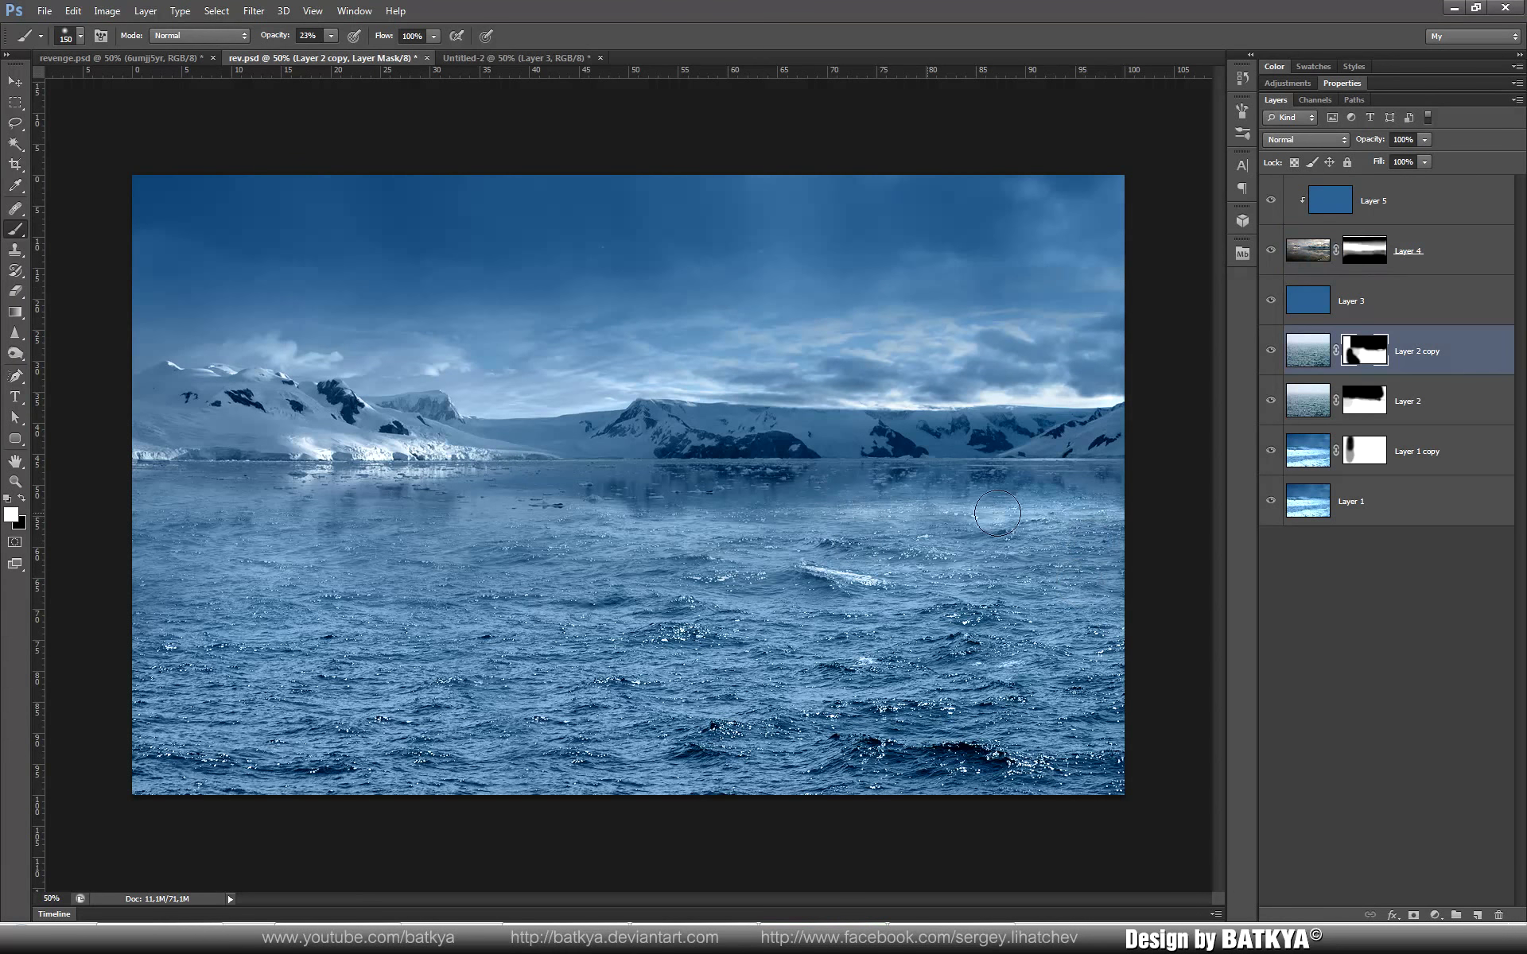
Step: Paste a cloudy sky layer on top and brush its mask to blend it in
{"action": "left_click", "coordinate": [1408, 250]}
{"action": "left_click", "coordinate": [1416, 201]}
{"action": "key", "text": "ctrl+v"}
{"action": "mouse_move", "coordinate": [835, 223]}
{"action": "left_mouse_down"}
{"action": "mouse_move", "coordinate": [945, 750]}
{"action": "mouse_move", "coordinate": [318, 676]}
{"action": "mouse_move", "coordinate": [903, 374]}
{"action": "left_mouse_up"}
{"action": "key", "text": "bracketright"}
{"action": "key", "text": "bracketright"}
{"action": "key", "text": "bracketright"}
{"action": "key", "text": "2"}
{"action": "mouse_move", "coordinate": [518, 409]}
{"action": "left_mouse_down"}
{"action": "mouse_move", "coordinate": [749, 265]}
{"action": "mouse_move", "coordinate": [478, 230]}
{"action": "left_mouse_up"}
{"action": "key", "text": "bracketleft"}
{"action": "key", "text": "bracketleft"}
{"action": "key", "text": "bracketleft"}
{"action": "left_click_drag", "start_coordinate": [795, 223], "coordinate": [863, 391]}
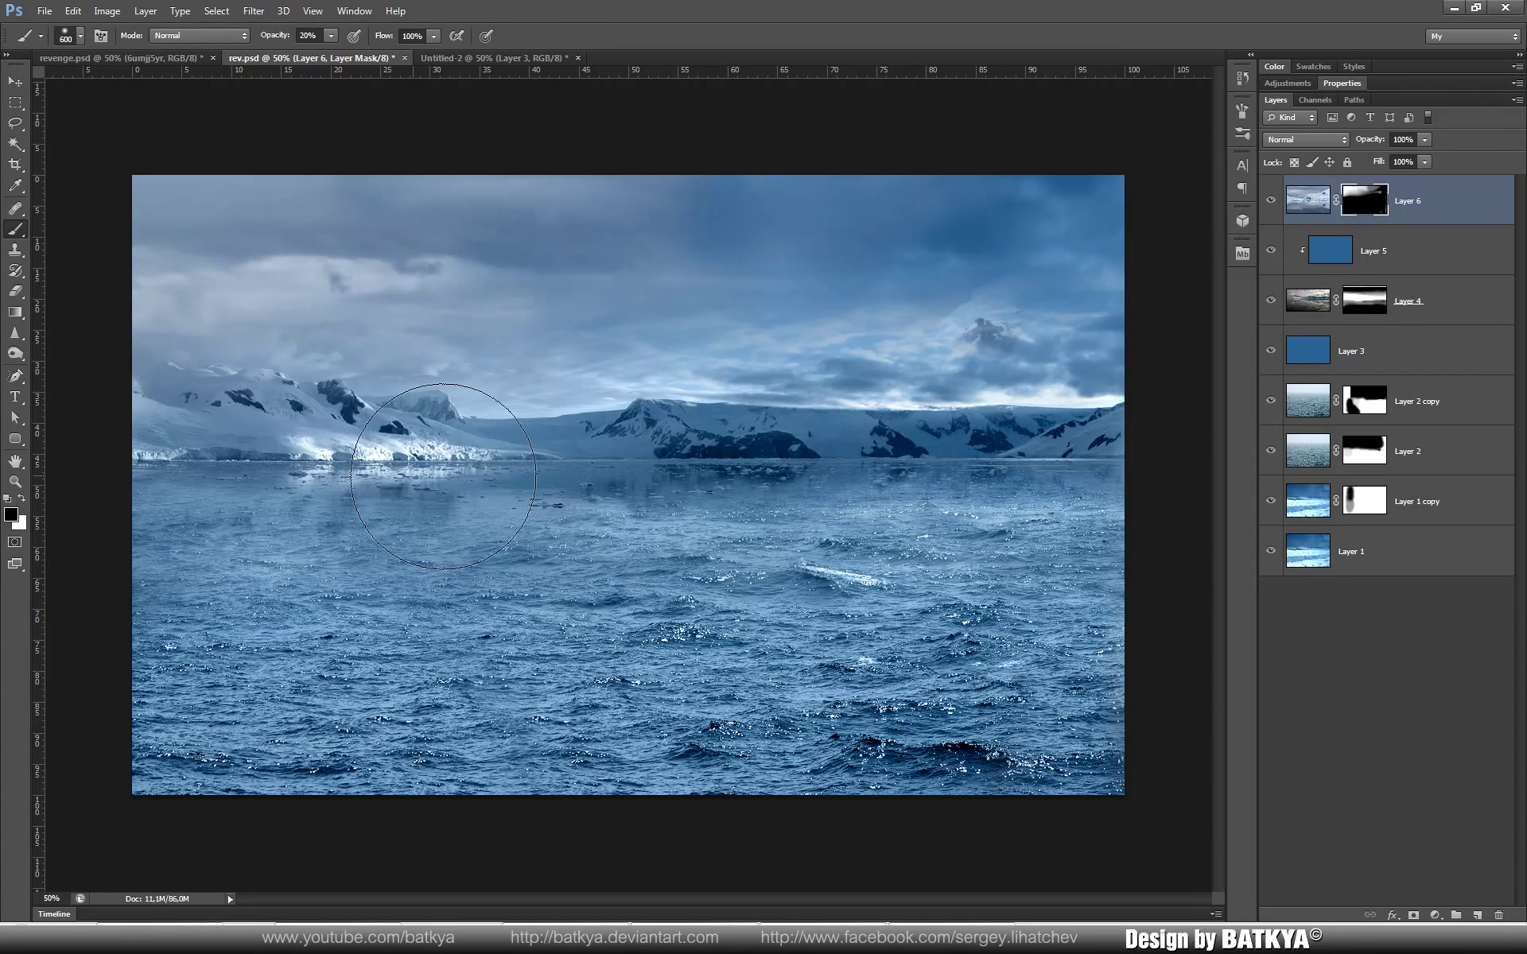
{"action": "key", "text": "x"}
{"action": "left_click_drag", "start_coordinate": [960, 179], "coordinate": [273, 307]}
{"action": "key", "text": "bracketleft"}
{"action": "key", "text": "bracketleft"}
{"action": "key", "text": "bracketleft"}
{"action": "key", "text": "3"}
Step: Paste the sunset sea image in Screen mode, shift it upward, and add a mask
{"action": "key", "text": "v"}
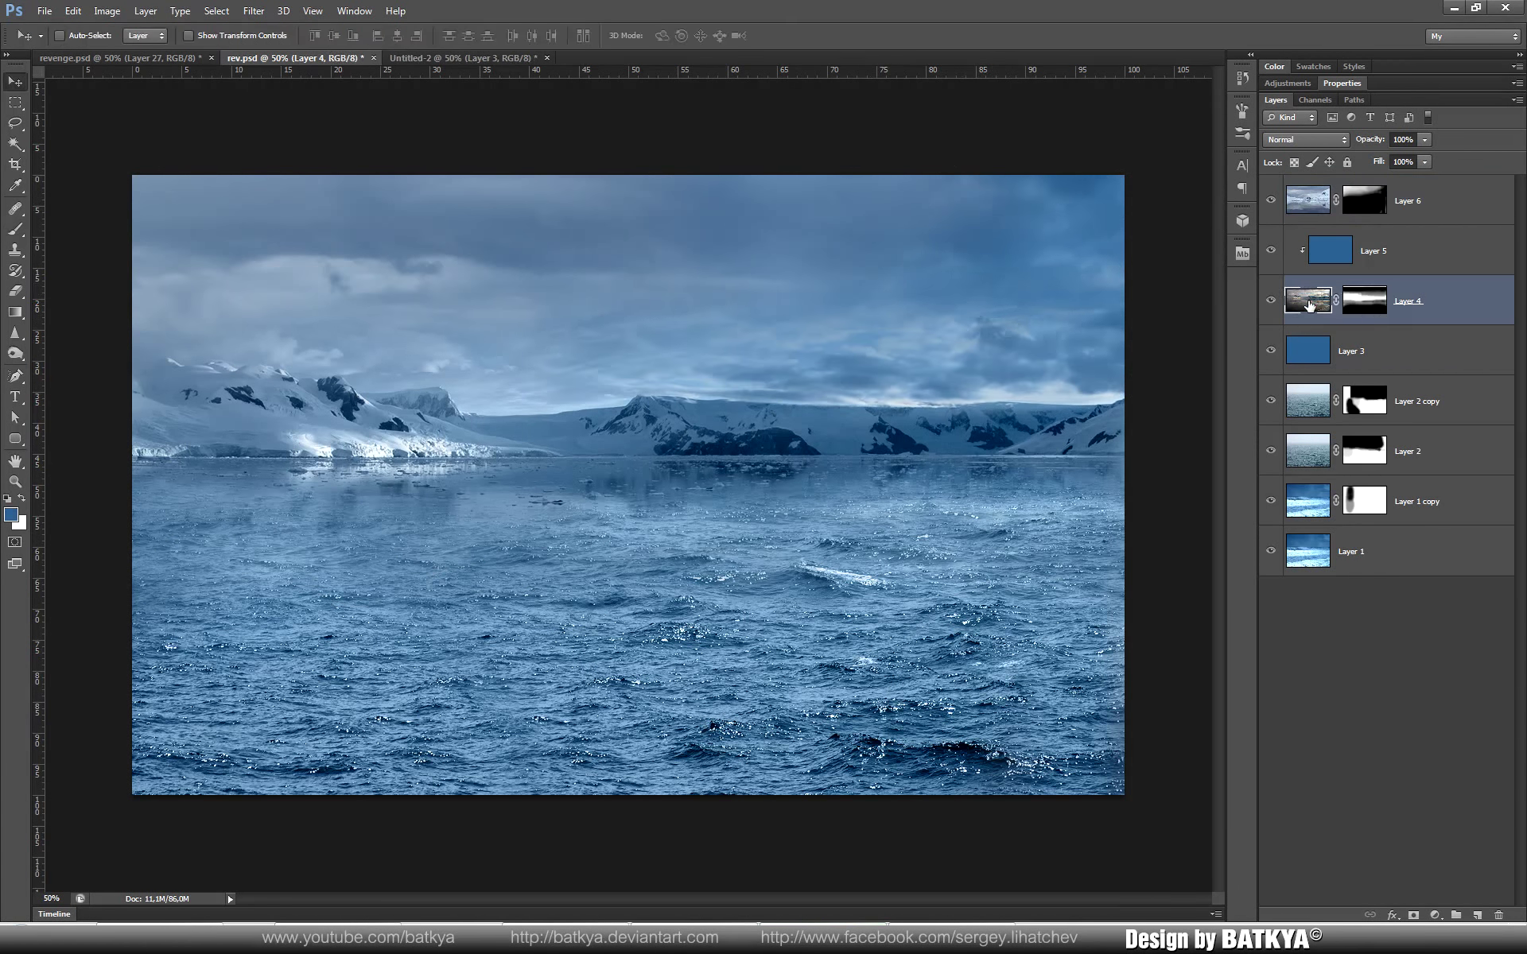
{"action": "key", "text": "ctrl+v"}
{"action": "left_click", "coordinate": [1309, 140]}
{"action": "left_click", "coordinate": [1305, 275]}
{"action": "left_click_drag", "start_coordinate": [837, 371], "coordinate": [837, 336]}
{"action": "left_click", "coordinate": [1413, 915]}
Step: Mask the sunset out of the upper sky and water, leaving a glow near the horizon
{"action": "key", "text": "b"}
{"action": "mouse_move", "coordinate": [199, 263]}
{"action": "left_mouse_down"}
{"action": "mouse_move", "coordinate": [430, 247]}
{"action": "mouse_move", "coordinate": [971, 160]}
{"action": "left_mouse_up"}
{"action": "key", "text": "bracketleft"}
{"action": "key", "text": "bracketleft"}
{"action": "key", "text": "bracketleft"}
{"action": "key", "text": "8"}
{"action": "mouse_move", "coordinate": [676, 453]}
{"action": "left_mouse_down"}
{"action": "mouse_move", "coordinate": [935, 478]}
{"action": "mouse_move", "coordinate": [556, 509]}
{"action": "mouse_move", "coordinate": [159, 509]}
{"action": "left_mouse_up"}
{"action": "key", "text": "bracketright"}
{"action": "key", "text": "bracketright"}
{"action": "key", "text": "bracketright"}
{"action": "key", "text": "5"}
{"action": "mouse_move", "coordinate": [159, 414]}
{"action": "left_mouse_down"}
{"action": "mouse_move", "coordinate": [671, 454]}
{"action": "mouse_move", "coordinate": [1114, 414]}
{"action": "left_mouse_up"}
Step: Soften the upper-left sky on Layer 6's mask and move the ship photo there
{"action": "left_click", "coordinate": [1365, 451]}
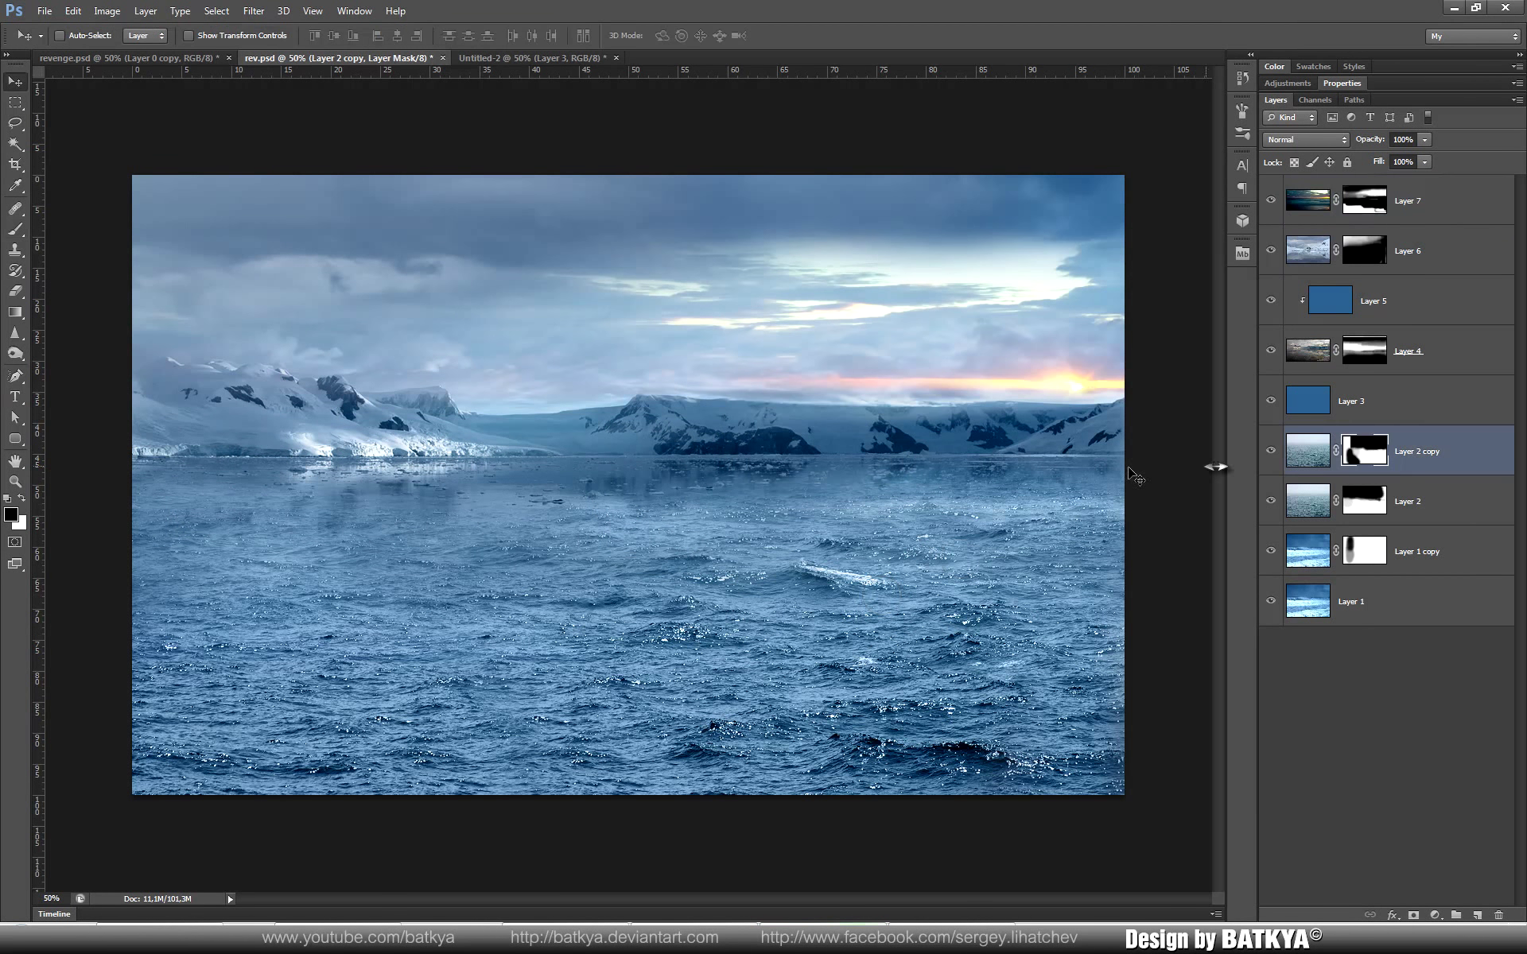
{"action": "key", "text": "bracketleft"}
{"action": "key", "text": "bracketleft"}
{"action": "key", "text": "bracketleft"}
{"action": "left_click", "coordinate": [1365, 250]}
{"action": "key", "text": "bracketright"}
{"action": "key", "text": "bracketright"}
{"action": "key", "text": "bracketright"}
{"action": "key", "text": "2"}
{"action": "mouse_move", "coordinate": [159, 239]}
{"action": "left_mouse_down"}
{"action": "mouse_move", "coordinate": [409, 272]}
{"action": "mouse_move", "coordinate": [494, 307]}
{"action": "mouse_move", "coordinate": [624, 194]}
{"action": "left_mouse_up"}
{"action": "key", "text": "x"}
{"action": "left_click_drag", "start_coordinate": [473, 270], "coordinate": [157, 270]}
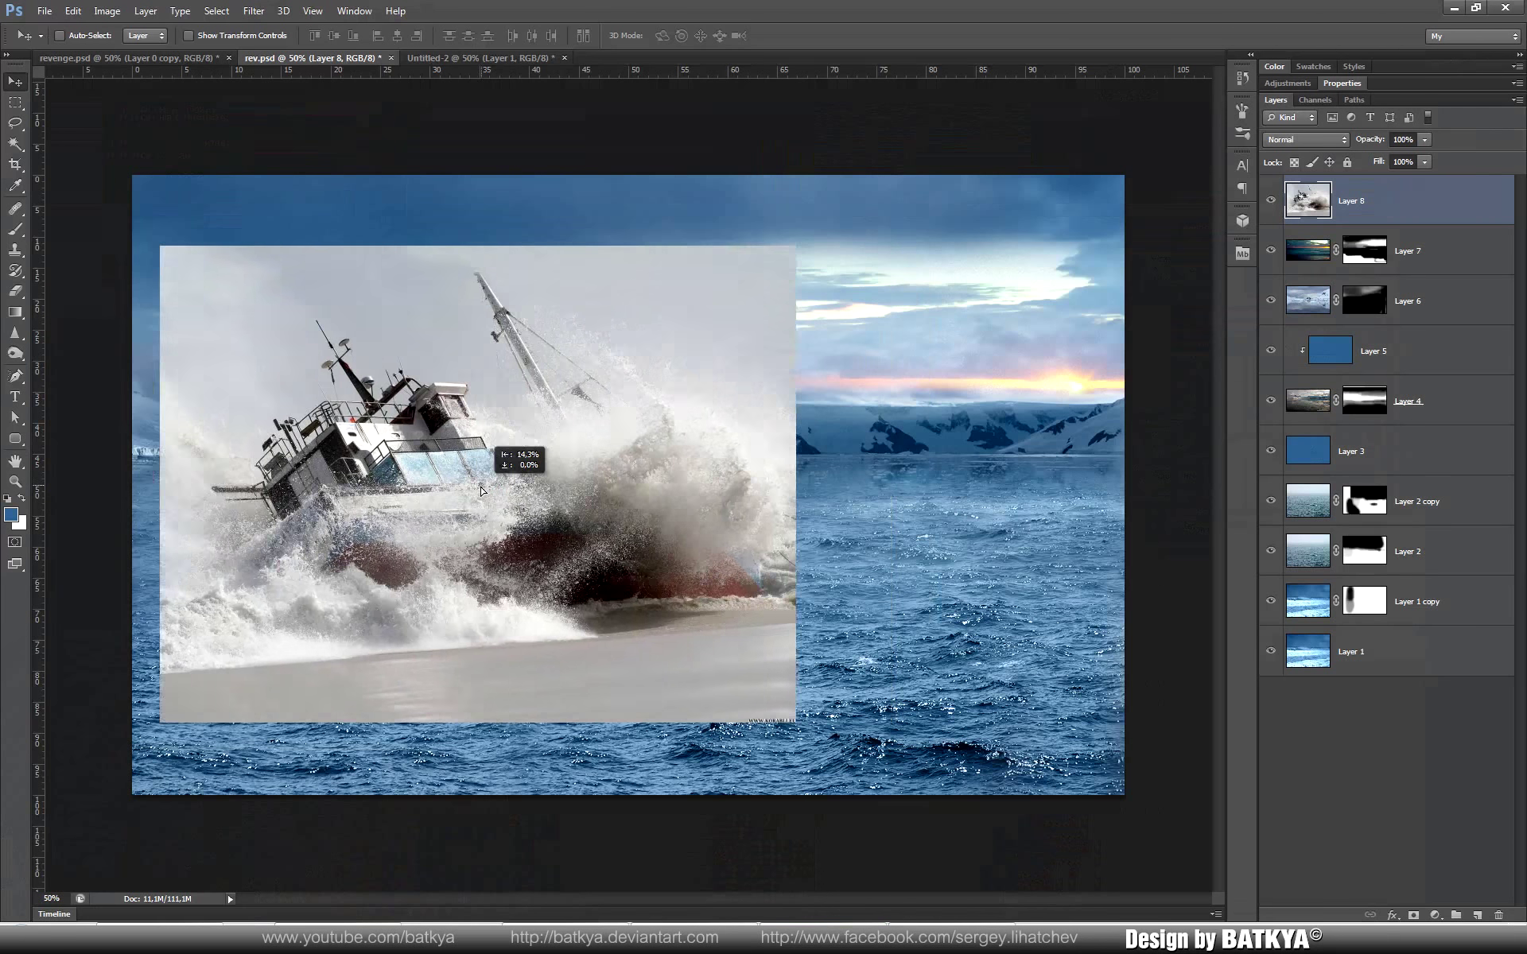
{"action": "left_click_drag", "start_coordinate": [480, 490], "coordinate": [452, 468]}
Step: Mask the ship photo from a Color Range selection and reveal the ship and its spray
{"action": "left_click", "coordinate": [223, 307]}
{"action": "key", "text": "Return"}
{"action": "key", "text": "b"}
{"action": "left_click_drag", "start_coordinate": [358, 556], "coordinate": [700, 445]}
{"action": "left_click_drag", "start_coordinate": [191, 557], "coordinate": [549, 613]}
Step: Fade out the bottom and right edges of the ship photo on its mask
{"action": "key", "text": "bracketleft"}
{"action": "key", "text": "bracketleft"}
{"action": "key", "text": "bracketleft"}
{"action": "key", "text": "5"}
{"action": "key", "text": "x"}
{"action": "left_click_drag", "start_coordinate": [151, 636], "coordinate": [390, 668]}
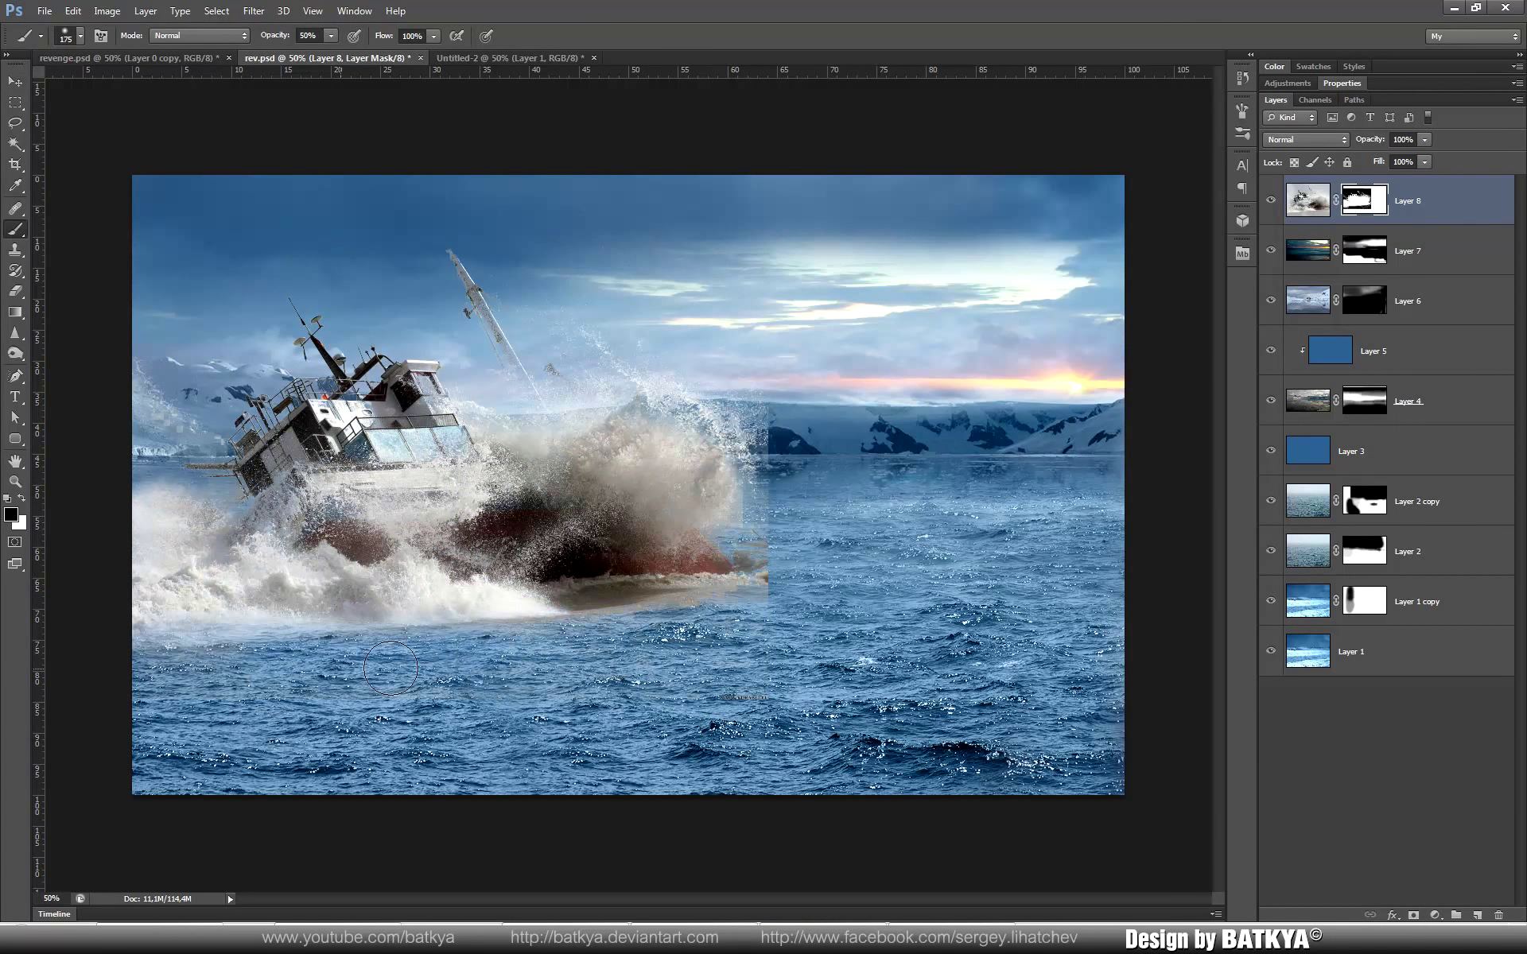
{"action": "key", "text": "bracketleft"}
{"action": "key", "text": "bracketleft"}
{"action": "key", "text": "bracketleft"}
{"action": "left_click_drag", "start_coordinate": [736, 585], "coordinate": [739, 446]}
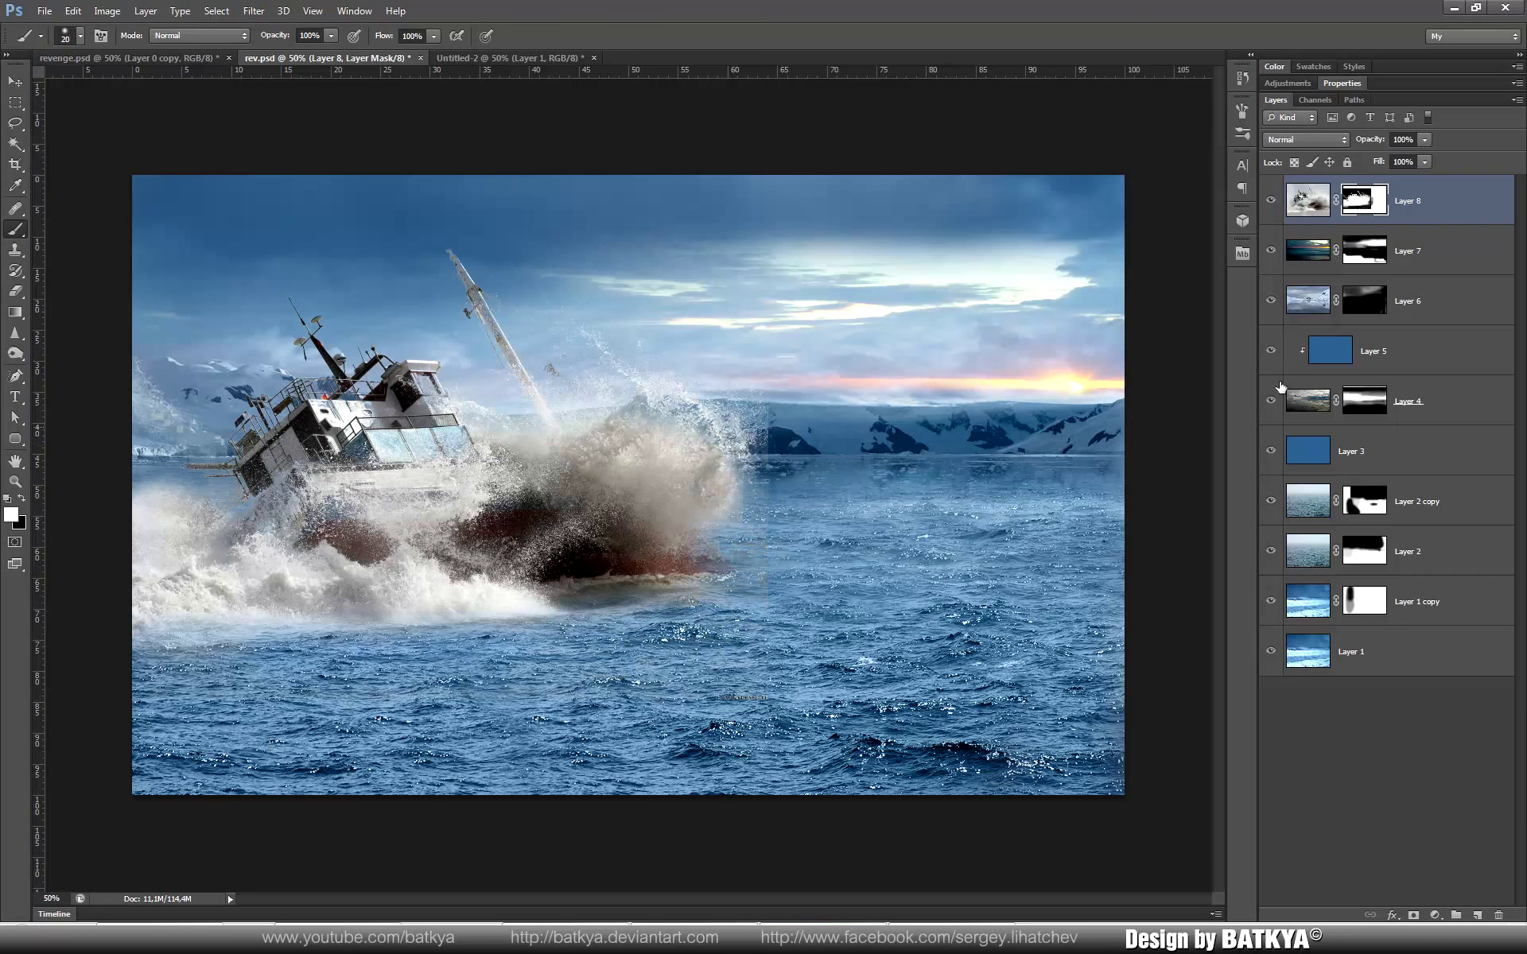
{"action": "left_click", "coordinate": [1364, 200], "text": "shift"}
{"action": "key", "text": "l"}
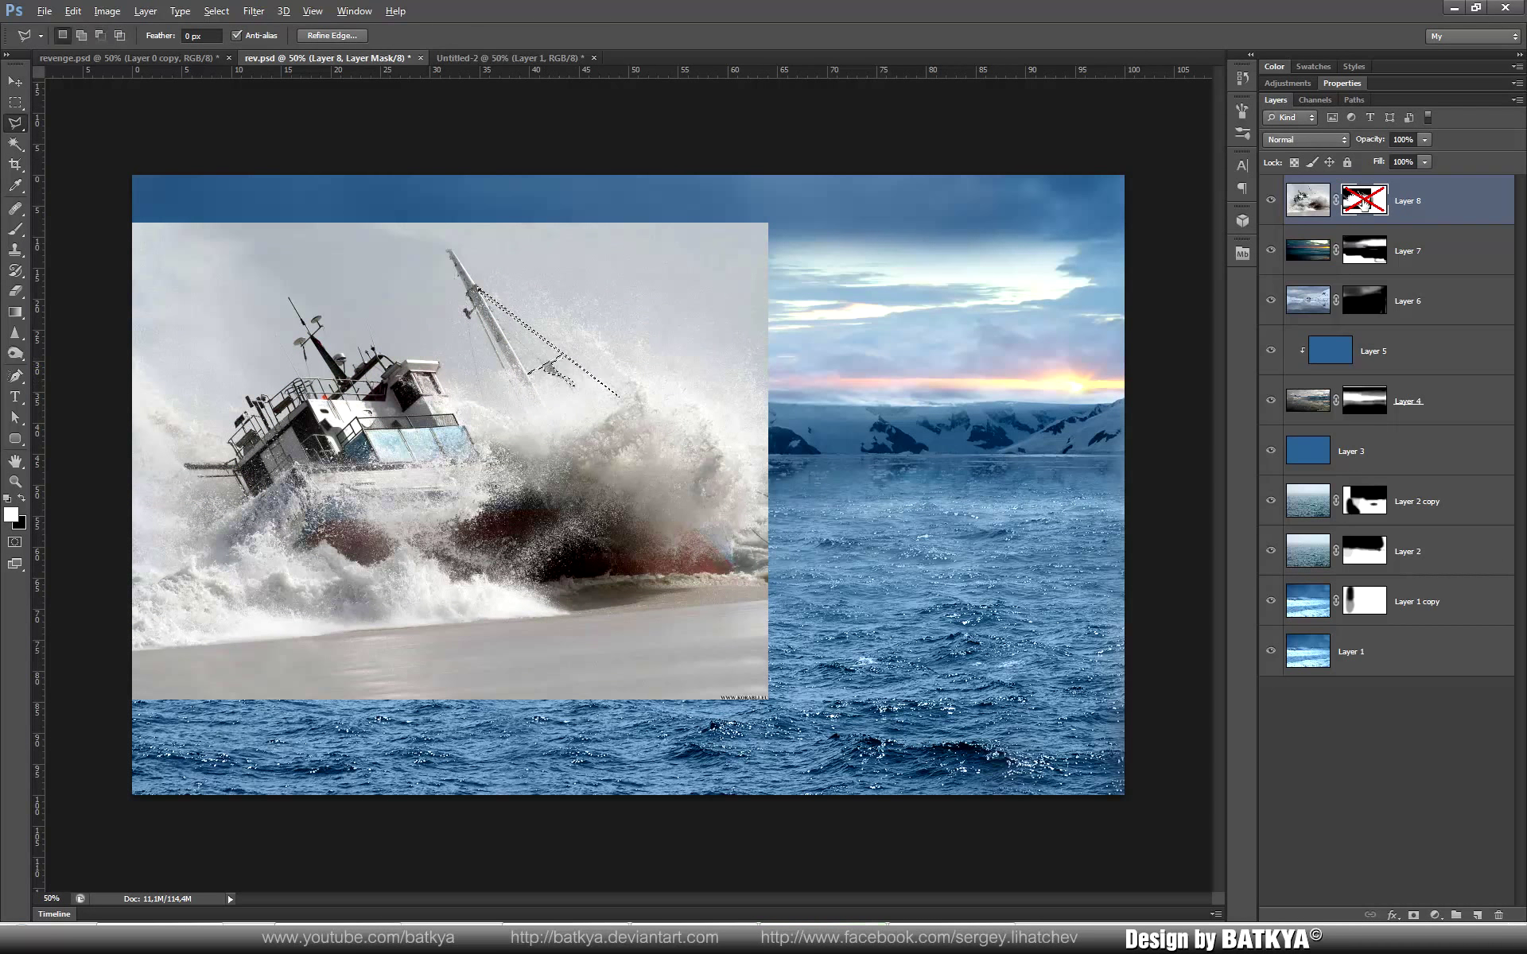
{"action": "left_click", "coordinate": [1364, 201], "text": "alt"}
{"action": "key", "text": "b"}
{"action": "left_click", "coordinate": [1309, 200]}
Step: Add a new layer clipped to the ship and slightly darken the foam
{"action": "key", "text": "ctrl+shift+alt+n"}
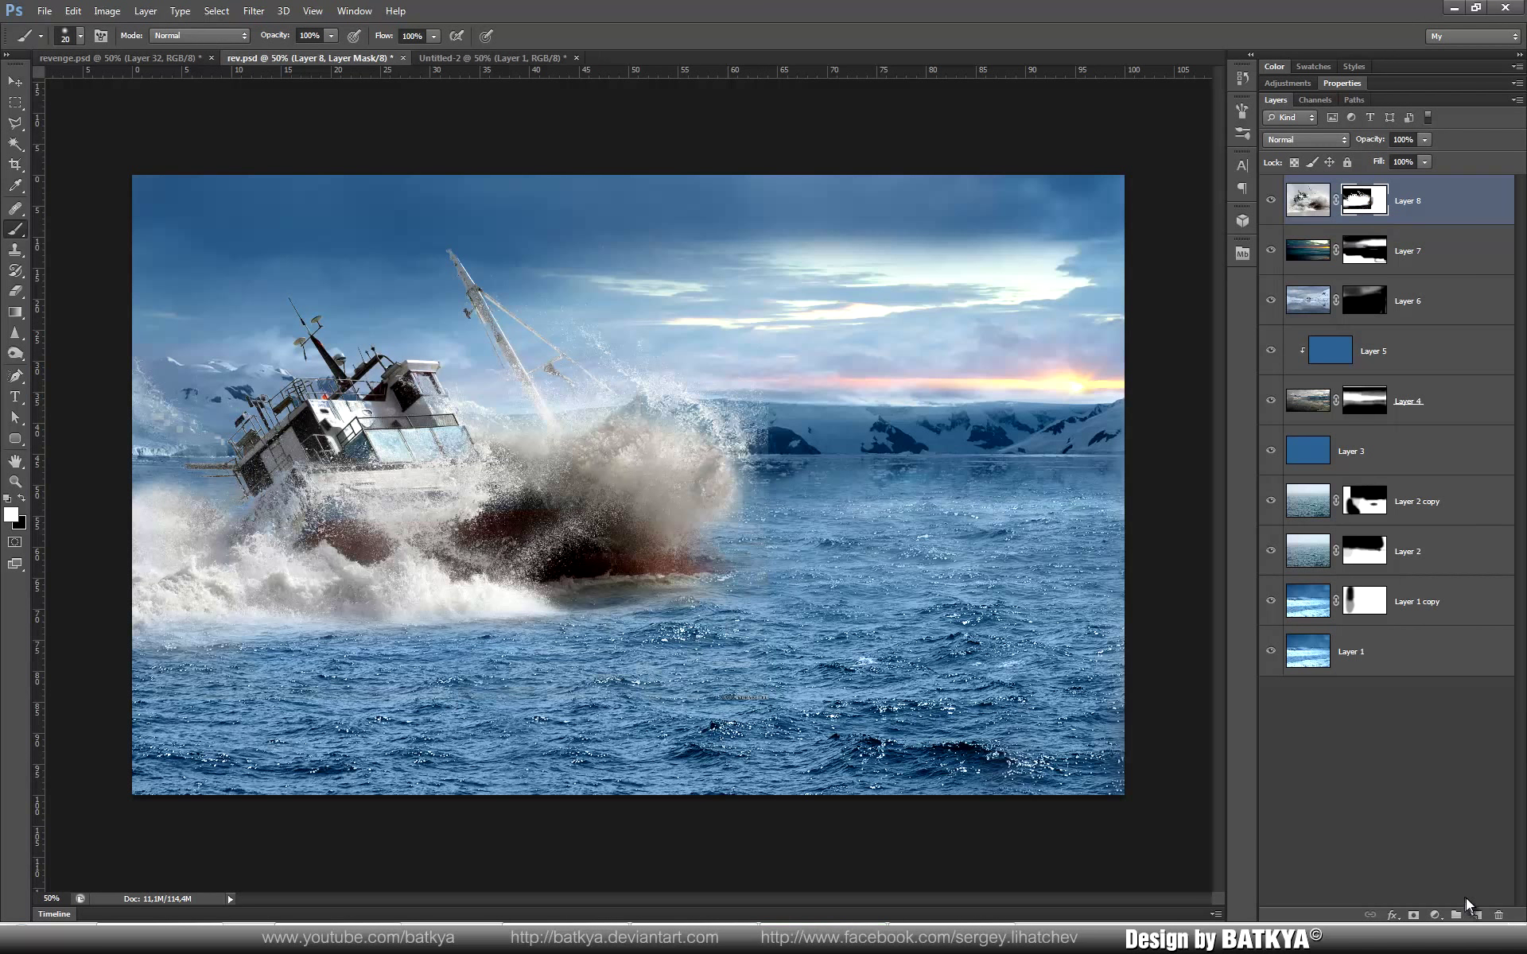
{"action": "key", "text": "ctrl+alt+g"}
{"action": "key", "text": "bracketright"}
{"action": "key", "text": "bracketright"}
{"action": "key", "text": "bracketright"}
{"action": "left_click_drag", "start_coordinate": [390, 613], "coordinate": [483, 602]}
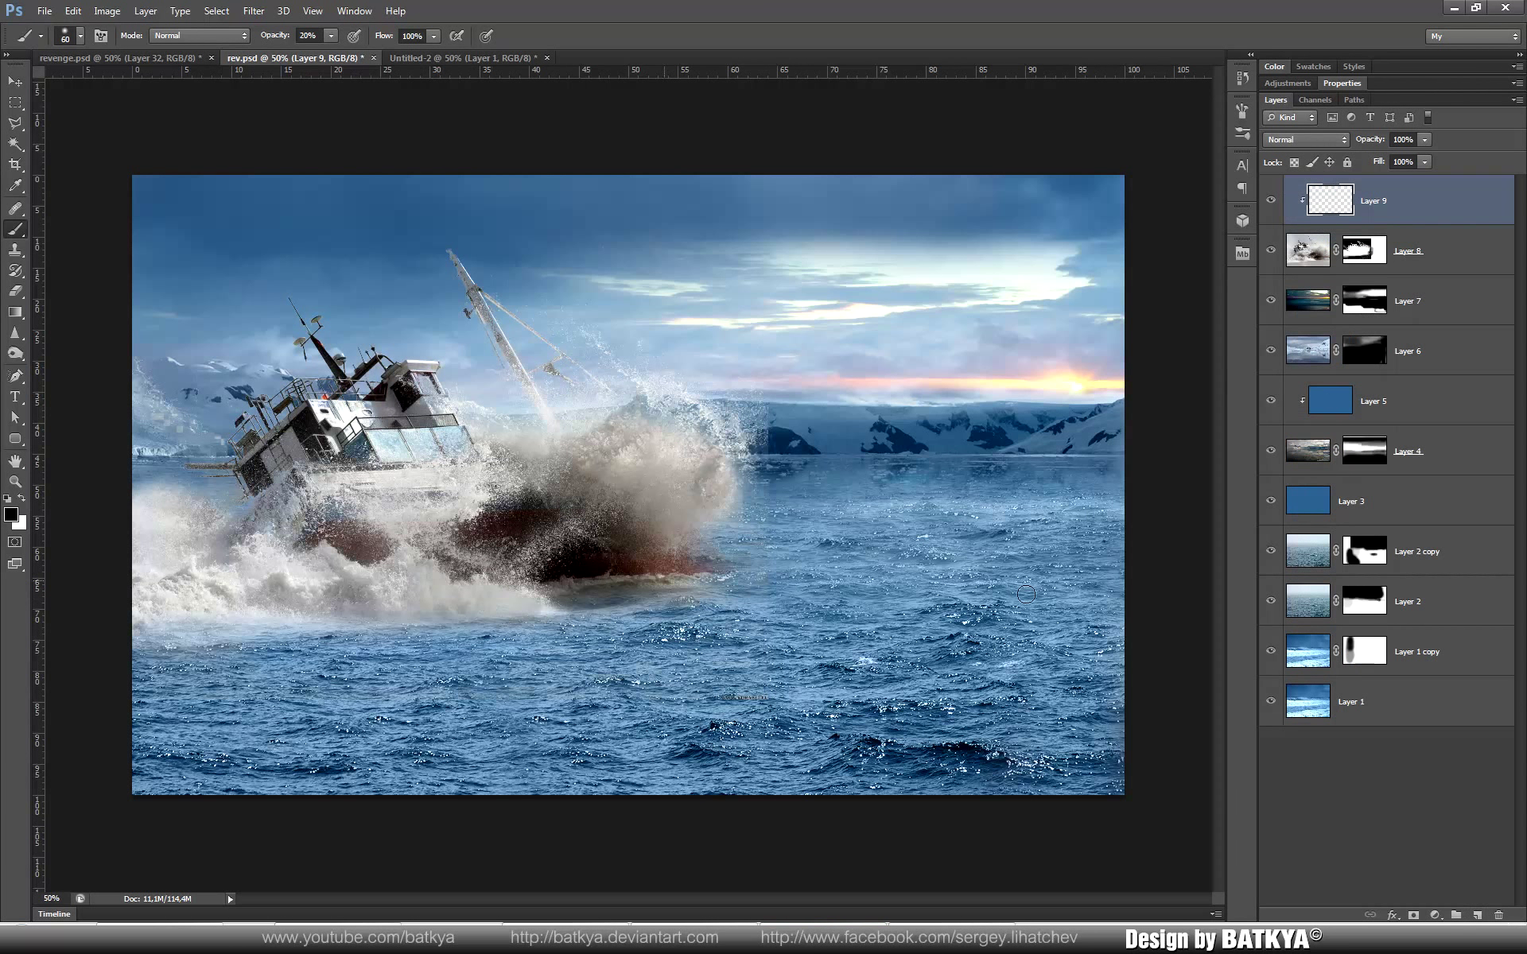
Step: Darken the ship with a clipped Brightness/Contrast layer and a reduced blue Color-mode layer
{"action": "left_click", "coordinate": [1435, 915]}
{"action": "left_click", "coordinate": [1392, 625]}
{"action": "left_click_drag", "start_coordinate": [1386, 170], "coordinate": [1379, 172]}
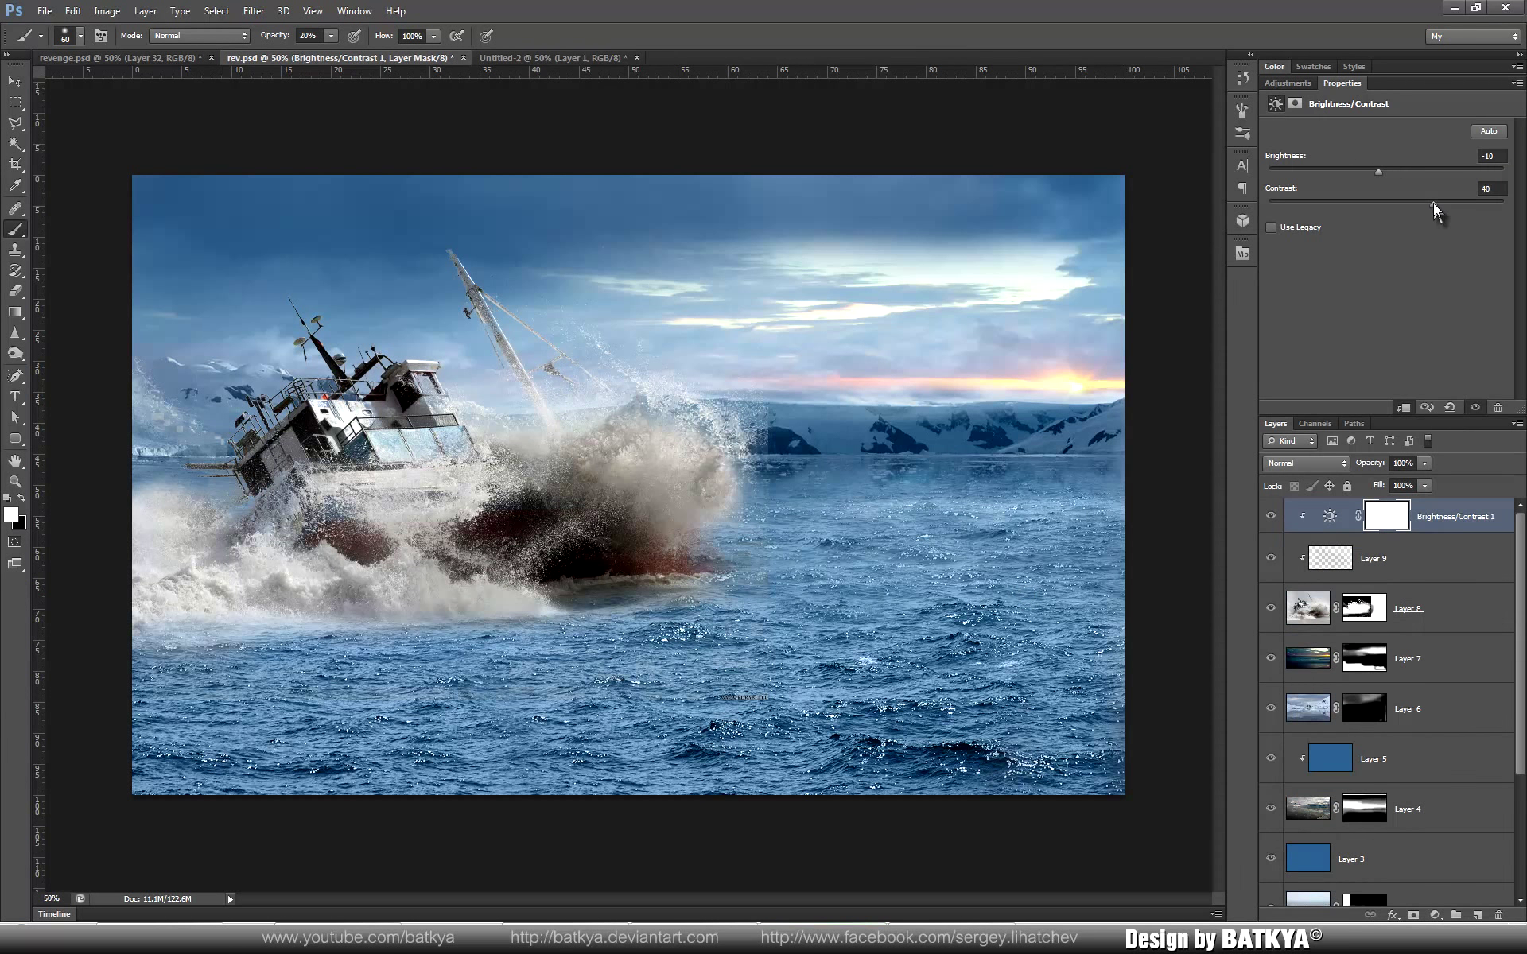
{"action": "key", "text": "ctrl+shift+alt+n"}
{"action": "key", "text": "ctrl+alt+g"}
{"action": "key", "text": "shift+alt+c"}
{"action": "left_click_drag", "start_coordinate": [1373, 464], "coordinate": [1358, 466]}
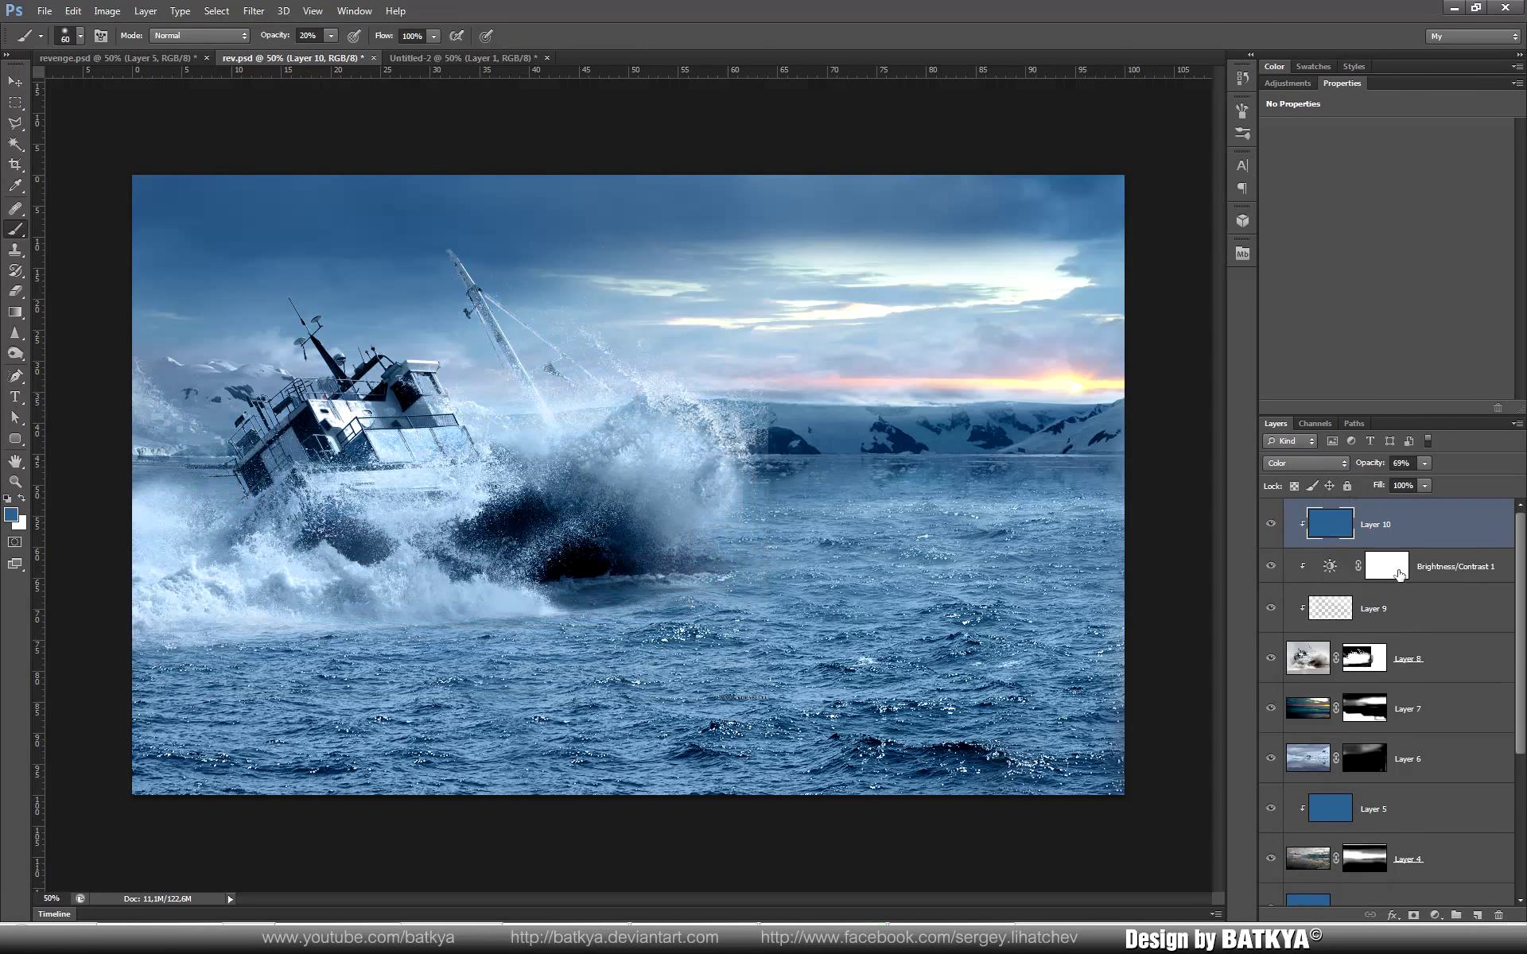
Step: Add a clipped empty layer and copy a lassoed spray patch into a new layer
{"action": "key", "text": "alt+bracketleft"}
{"action": "key", "text": "alt+bracketleft"}
{"action": "key", "text": "ctrl+shift+alt+n"}
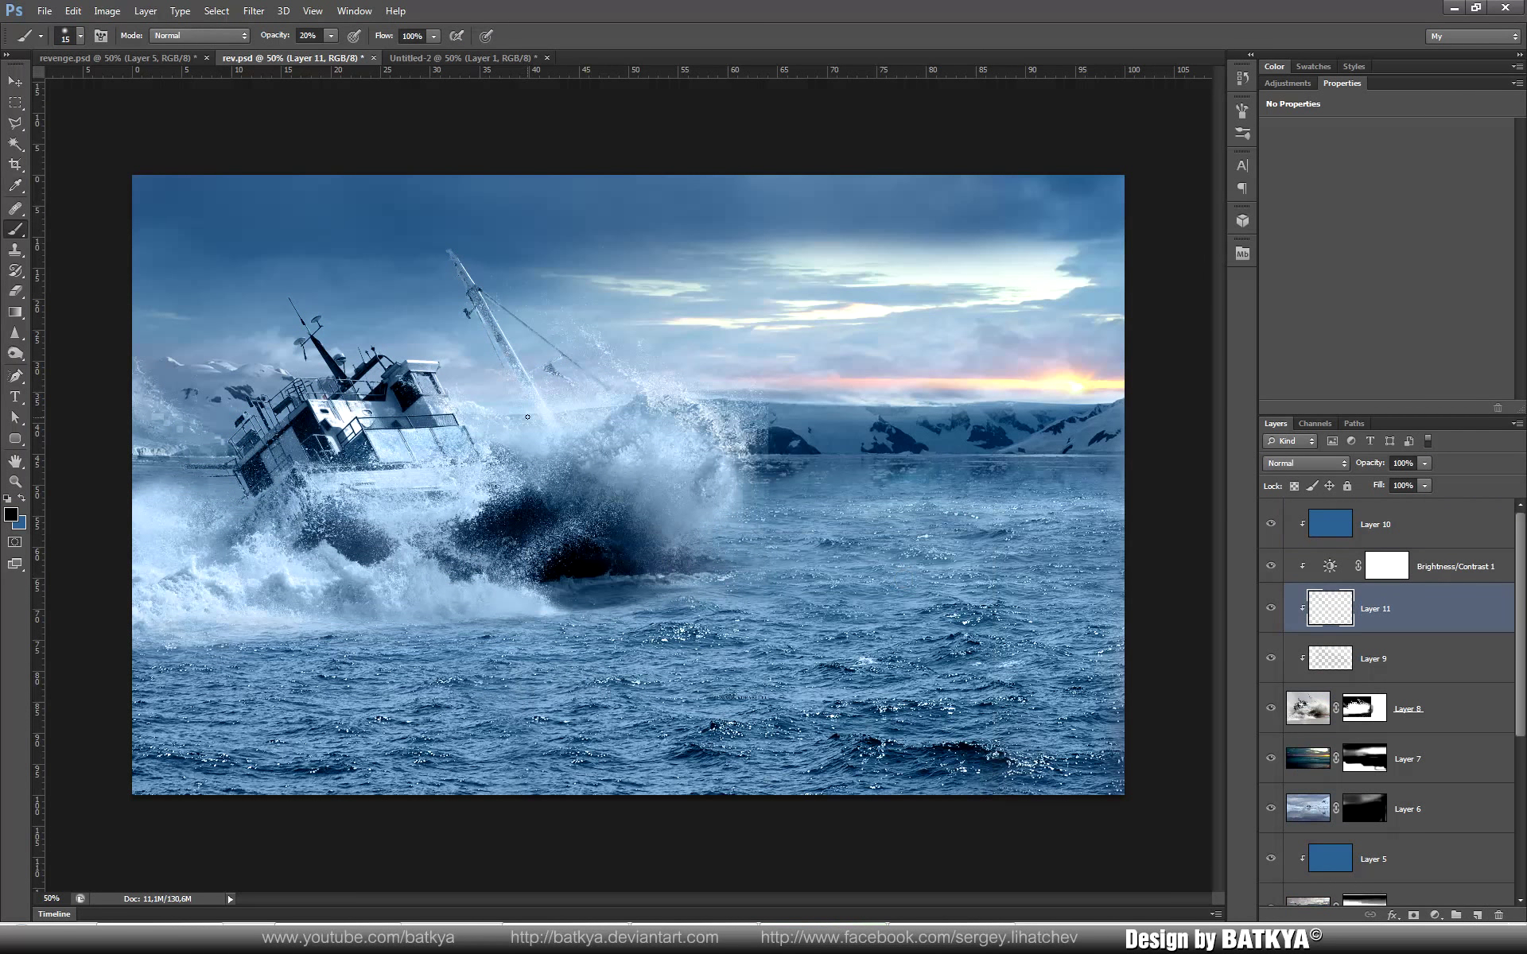
{"action": "key", "text": "alt+bracketleft"}
{"action": "key", "text": "alt+bracketleft"}
{"action": "key", "text": "l"}
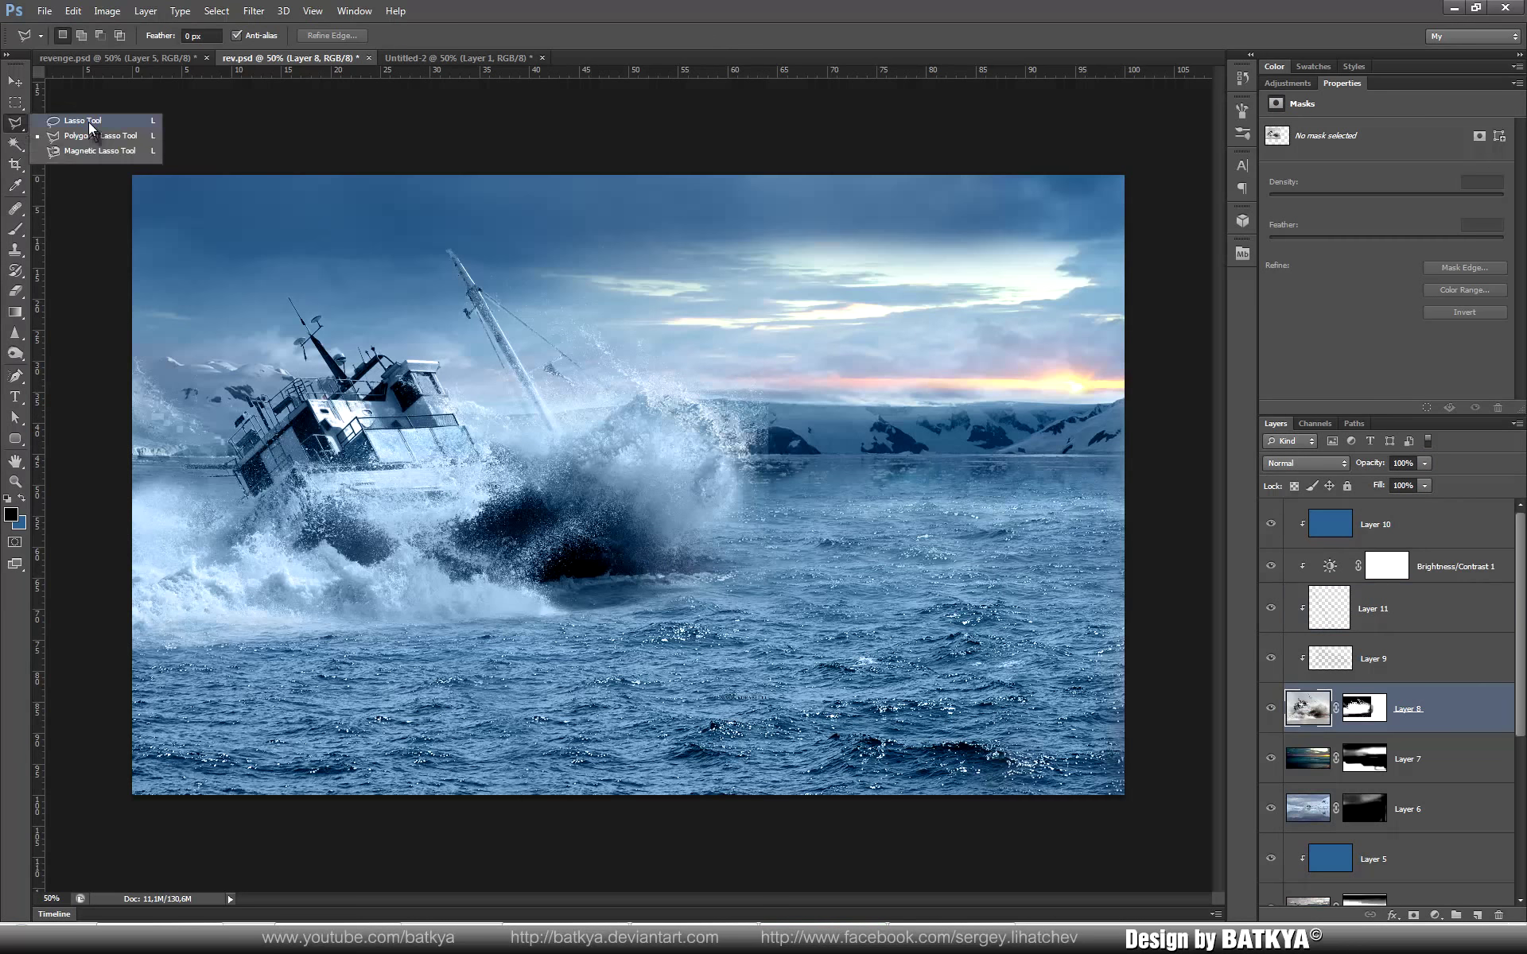
{"action": "key", "text": "ctrl+shift+alt+e"}
Step: Scale and warp the spray patch over the hull, then mask it
{"action": "key", "text": "ctrl+t"}
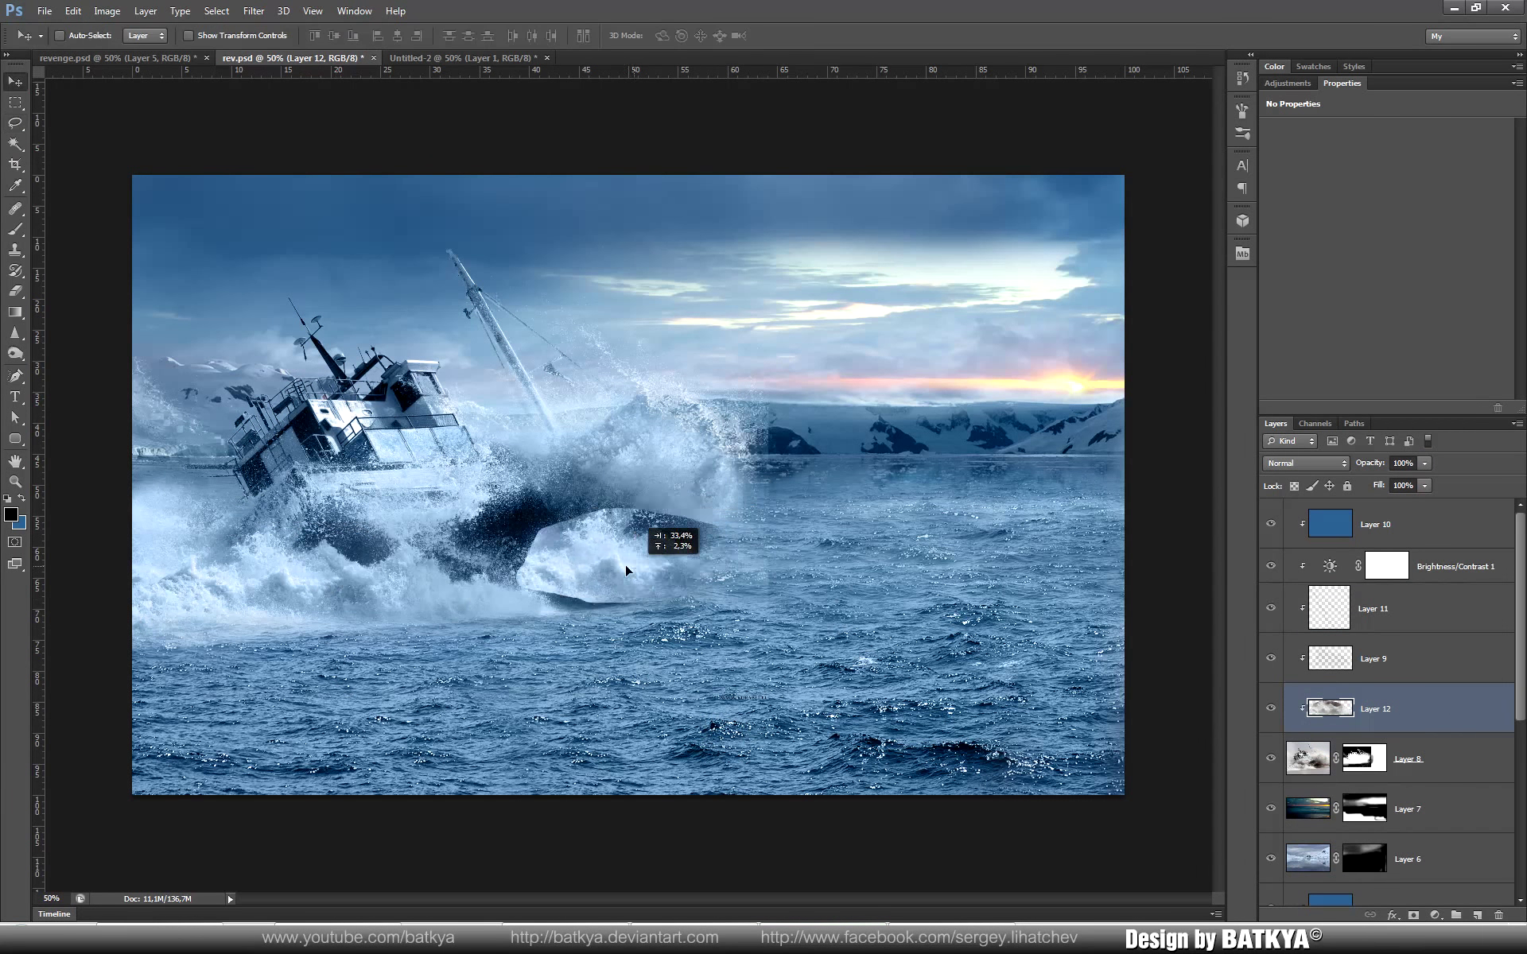
{"action": "left_click_drag", "start_coordinate": [354, 561], "coordinate": [451, 560]}
{"action": "mouse_move", "coordinate": [698, 482]}
{"action": "left_mouse_down"}
{"action": "mouse_move", "coordinate": [674, 448]}
{"action": "mouse_move", "coordinate": [605, 494]}
{"action": "left_mouse_up"}
{"action": "key", "text": "Return"}
{"action": "key", "text": "b"}
{"action": "key", "text": "x"}
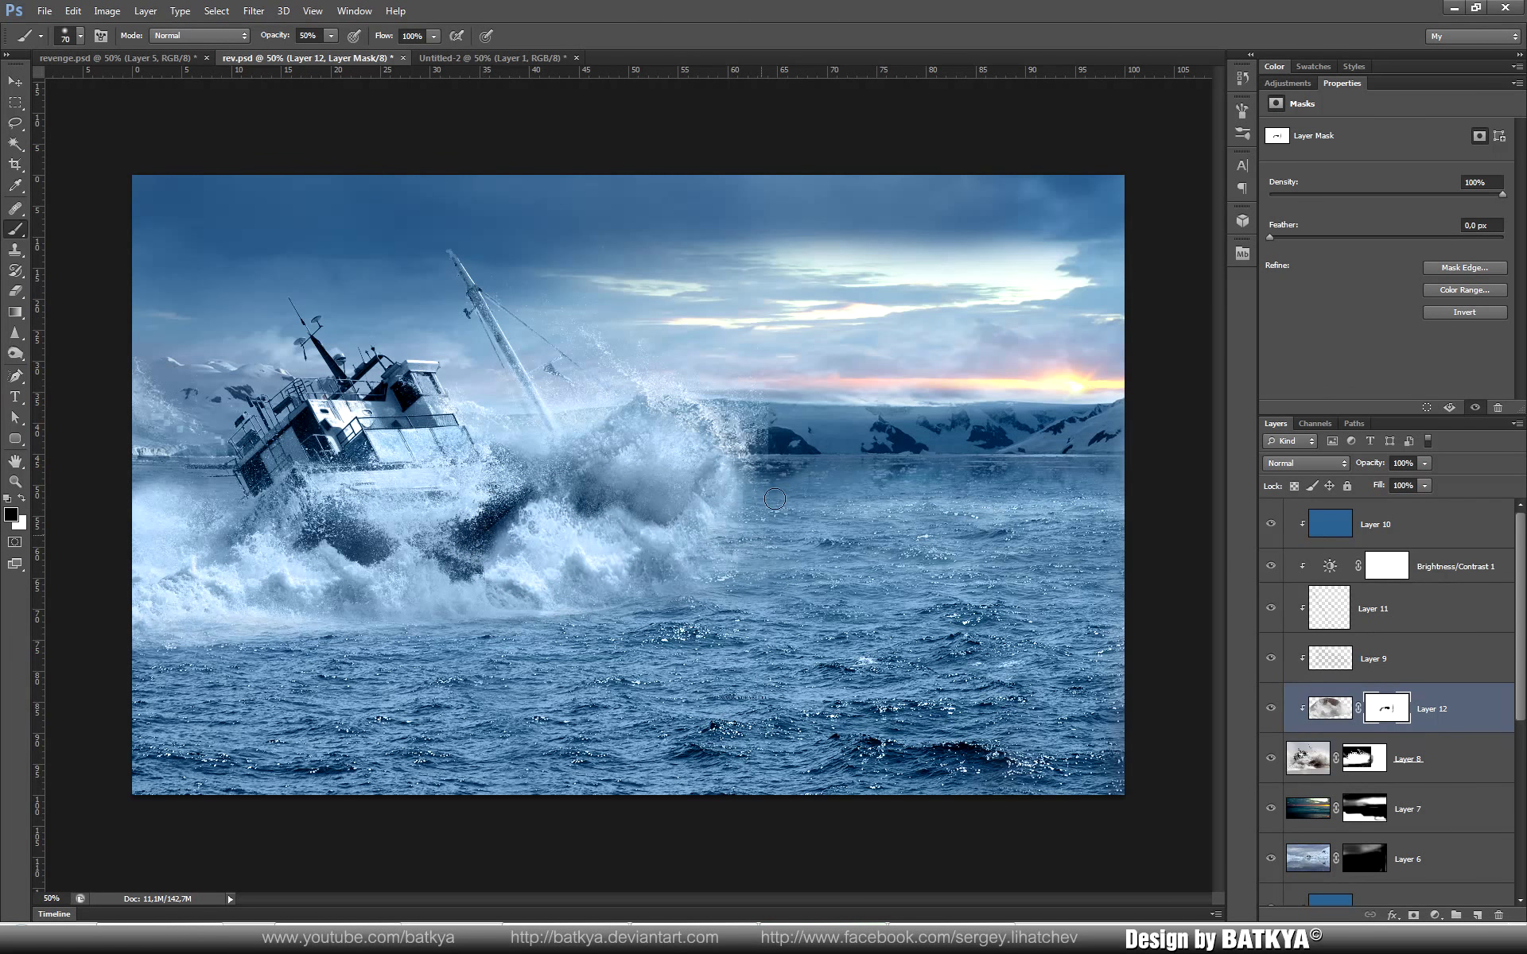
{"action": "key", "text": "alt+bracketleft"}
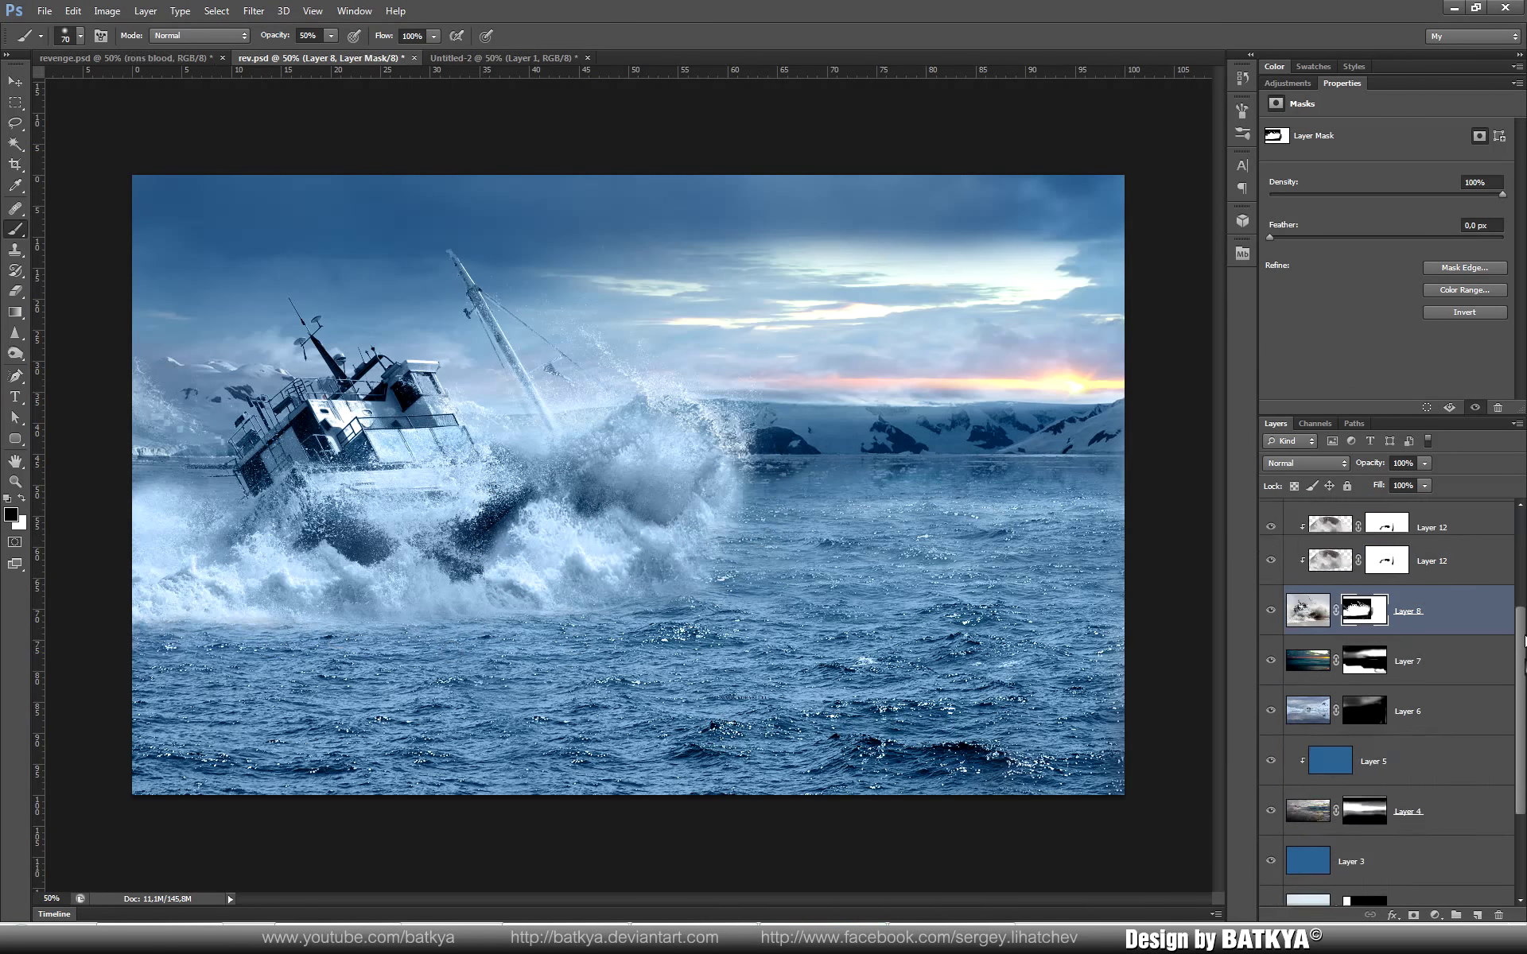
Step: Paste the whale from Firefox, flip, rotate and scale it beside the ship at 100% opacity
{"action": "key", "text": "alt+Tab"}
{"action": "left_click", "coordinate": [750, 415]}
{"action": "key", "text": "ctrl+v"}
{"action": "key", "text": "ctrl+t"}
{"action": "left_click_drag", "start_coordinate": [962, 151], "coordinate": [979, 191]}
{"action": "left_click_drag", "start_coordinate": [636, 477], "coordinate": [701, 543]}
{"action": "key", "text": "Return"}
{"action": "left_click", "coordinate": [1404, 462]}
{"action": "type", "text": "100"}
Step: Select the whale's sky by colour, subtract its body, and paint away the grey water
{"action": "left_click", "coordinate": [256, 146]}
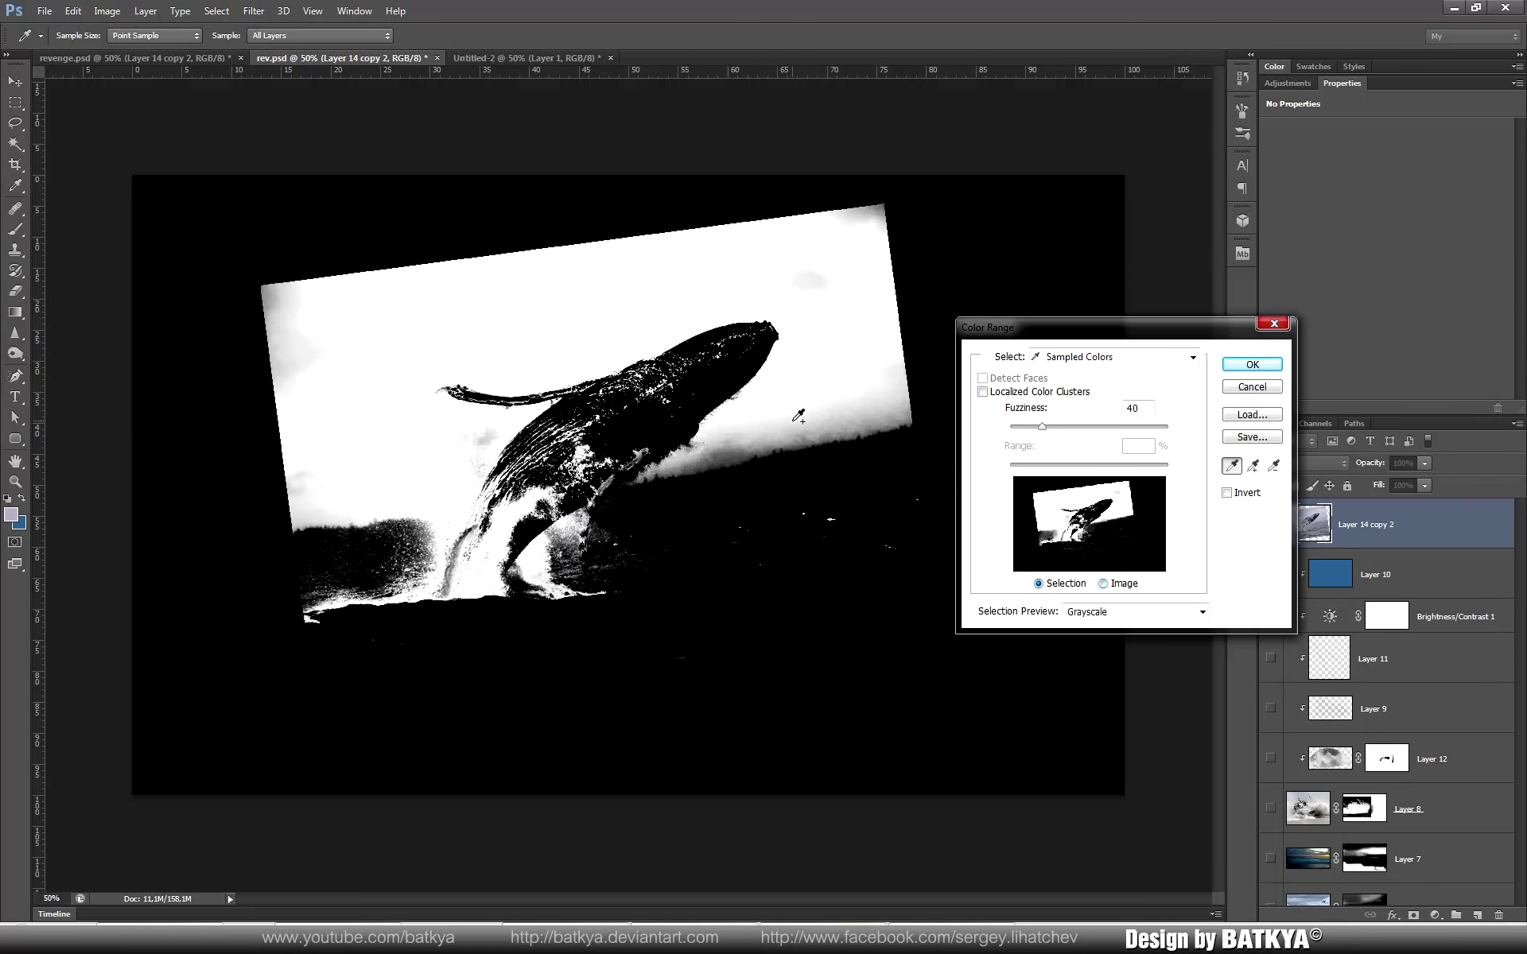
{"action": "left_click", "coordinate": [1248, 366]}
{"action": "key", "text": "l"}
{"action": "key", "text": "alt"}
{"action": "left_click_drag", "start_coordinate": [614, 491], "coordinate": [515, 407]}
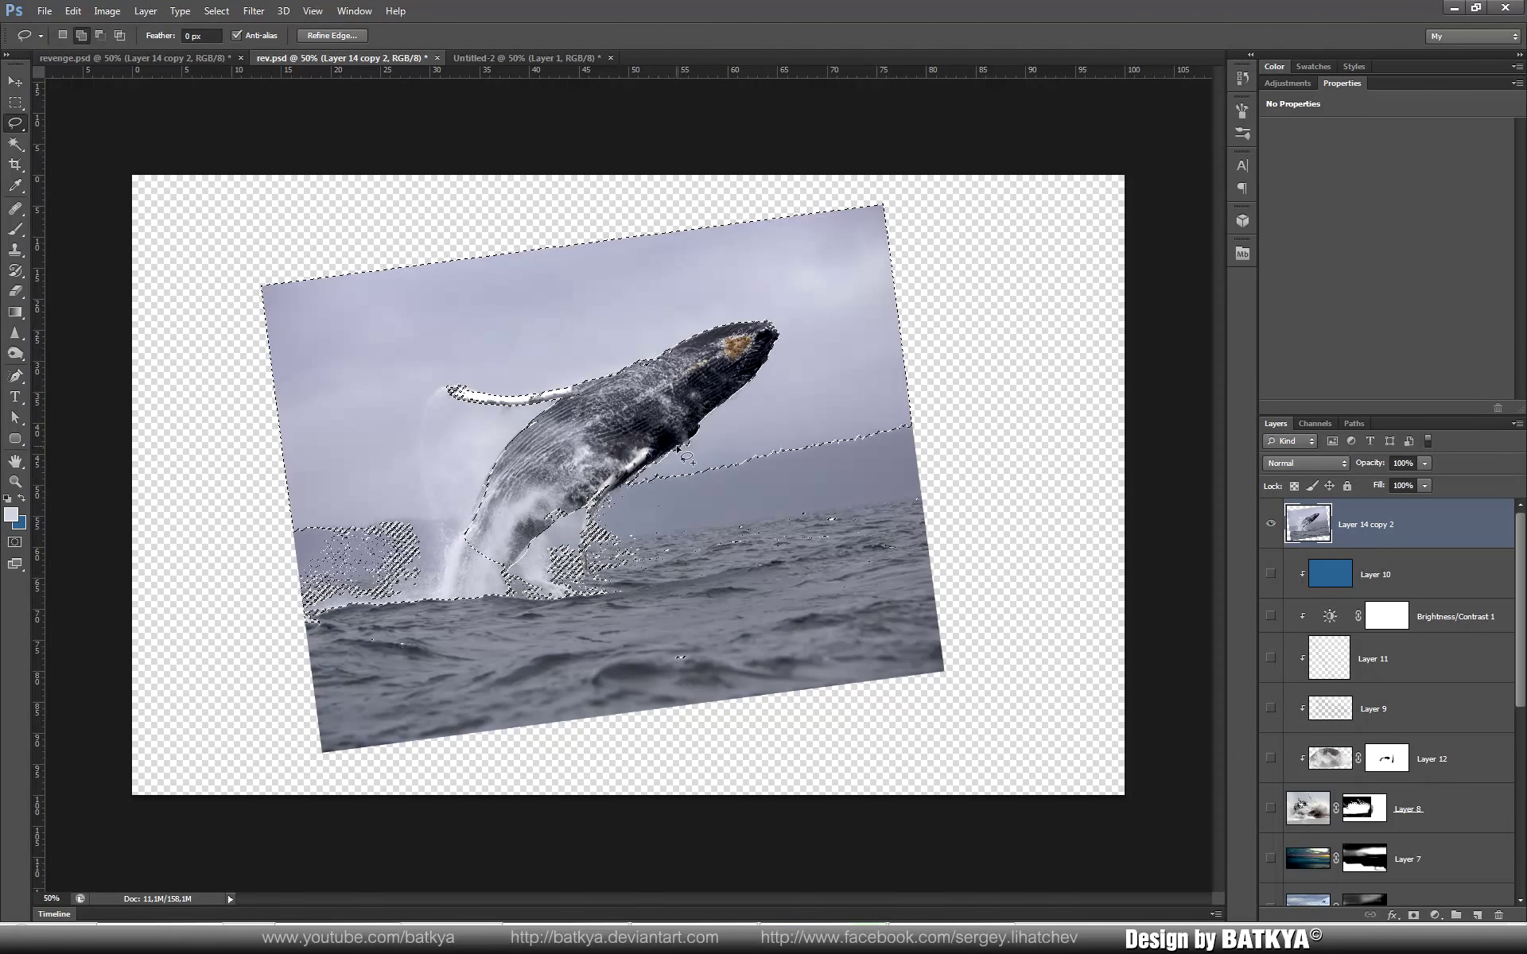
{"action": "left_click_drag", "start_coordinate": [400, 535], "coordinate": [784, 611]}
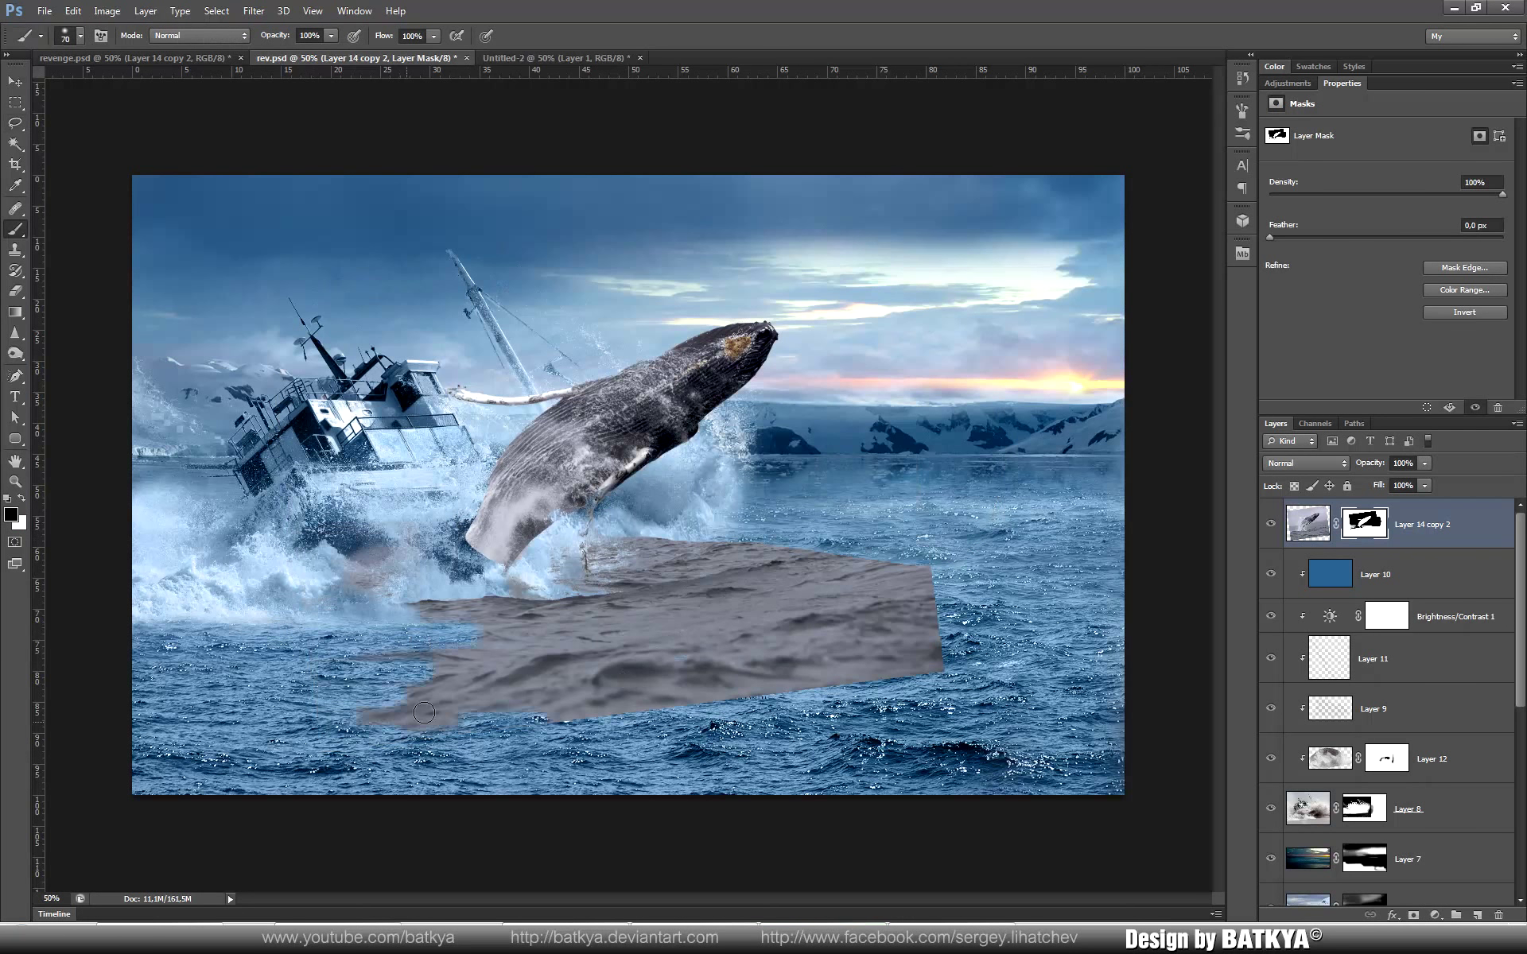
{"action": "key", "text": "bracketright"}
{"action": "key", "text": "bracketright"}
{"action": "key", "text": "bracketright"}
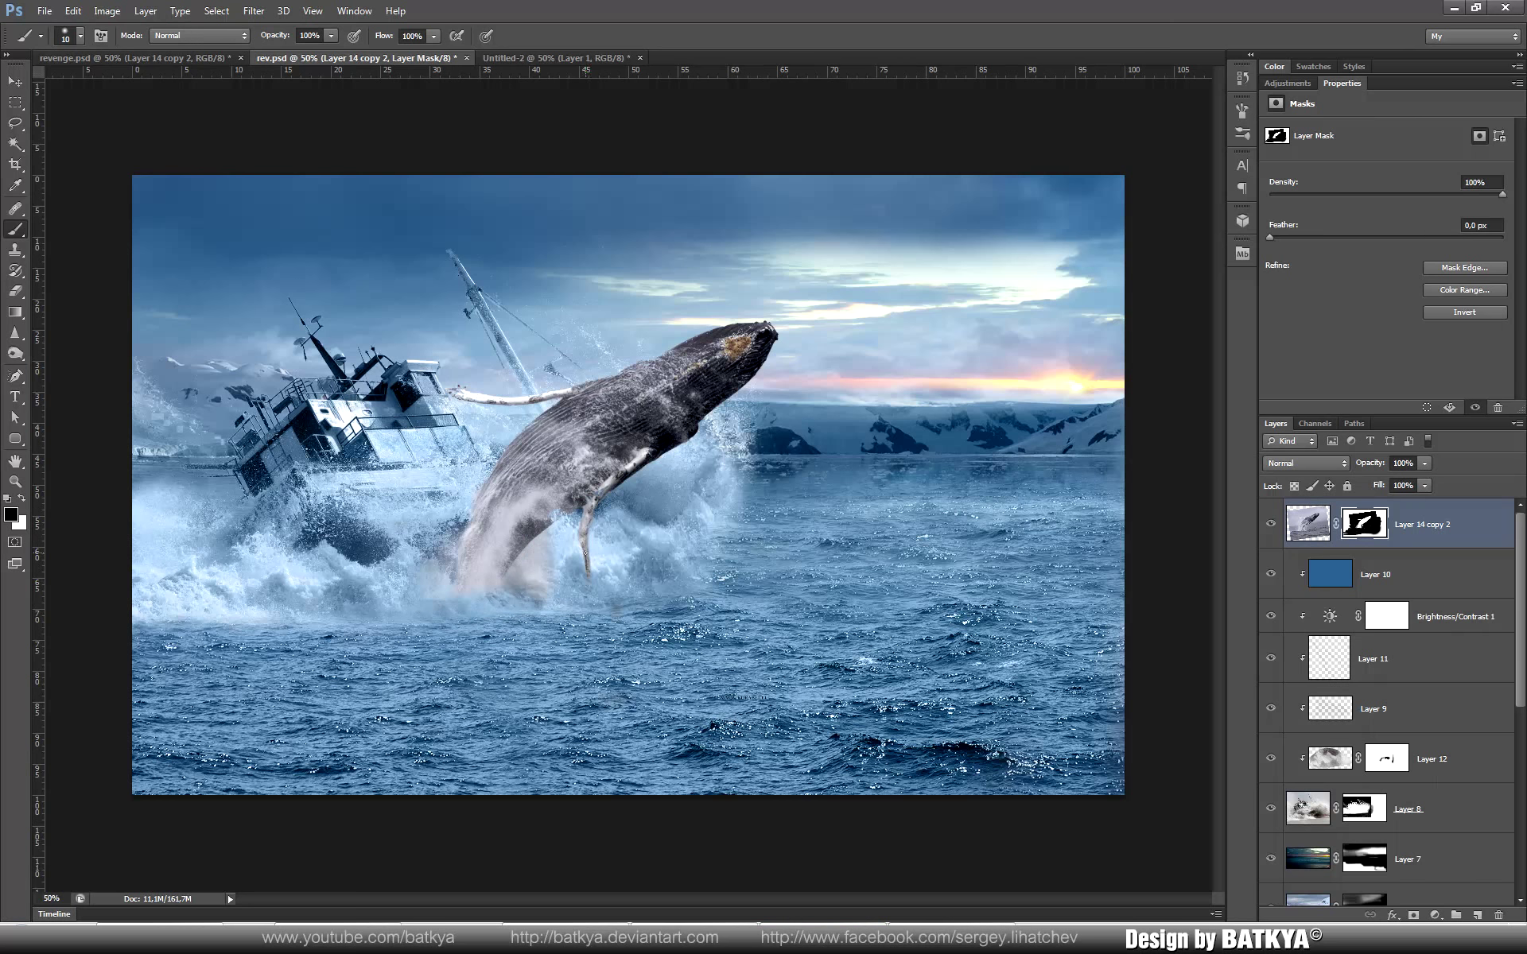
Step: Clear the ship's spray near the whale's fin on the ship mask
{"action": "left_click", "coordinate": [1408, 809]}
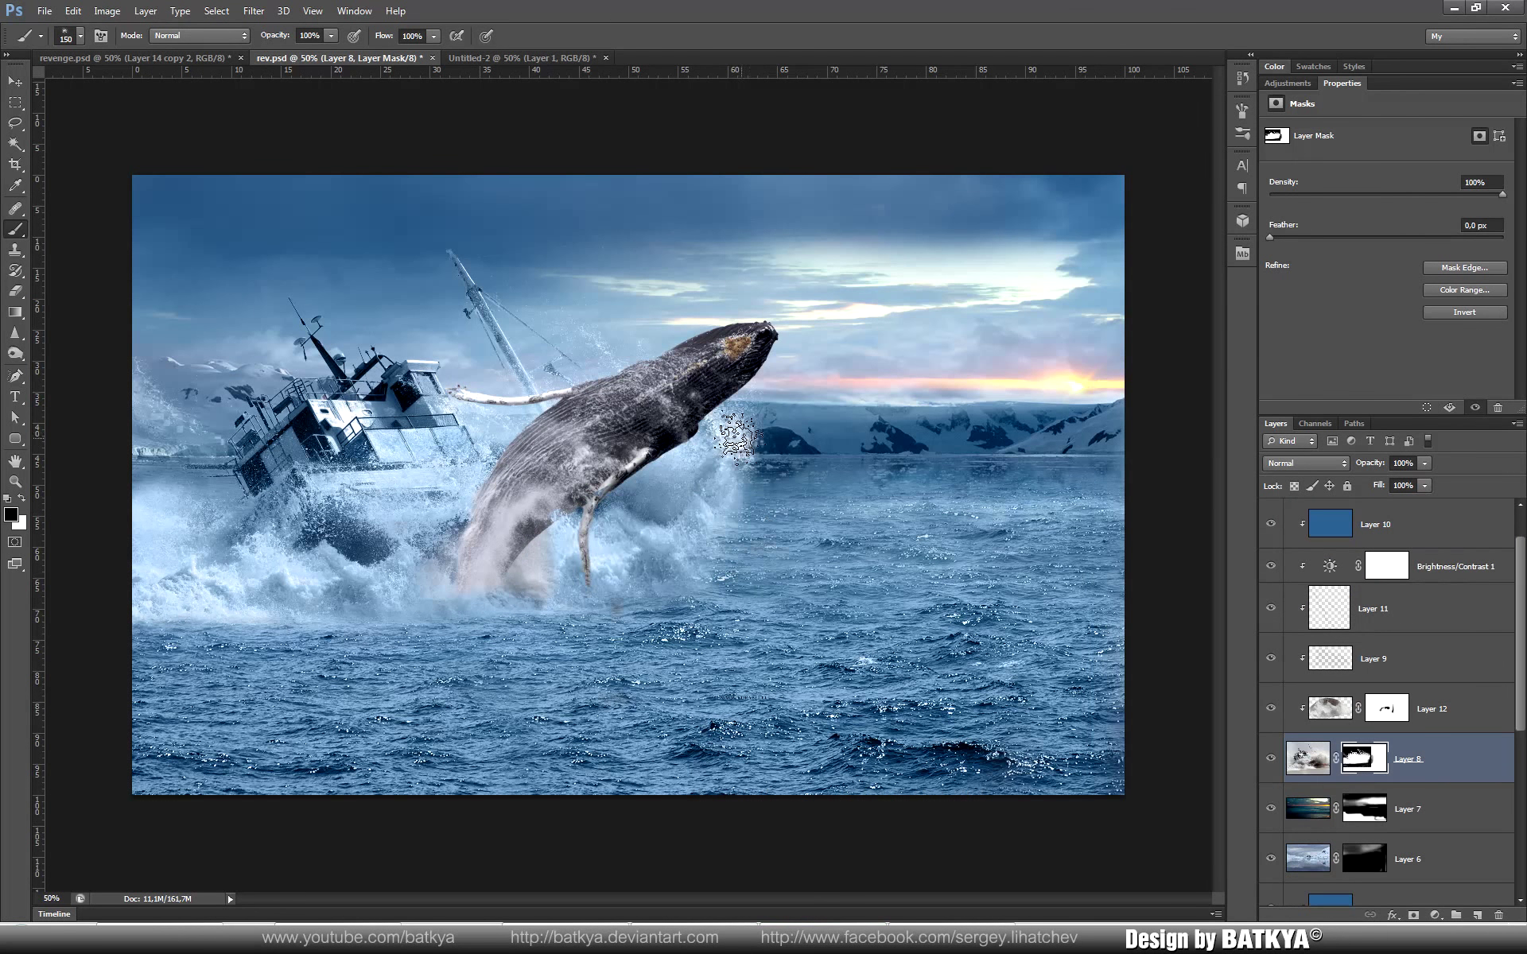
{"action": "left_click_drag", "start_coordinate": [735, 436], "coordinate": [720, 513]}
{"action": "key", "text": "bracketleft"}
{"action": "key", "text": "bracketleft"}
{"action": "key", "text": "bracketleft"}
{"action": "right_click", "coordinate": [704, 497]}
{"action": "key", "text": "Escape"}
{"action": "key", "text": "x"}
Step: Fill Layer 13 above the whale with blue to tint it
{"action": "scroll", "coordinate": [1392, 636], "scroll_direction": "up", "scroll_amount": 2}
{"action": "left_click", "coordinate": [1311, 527]}
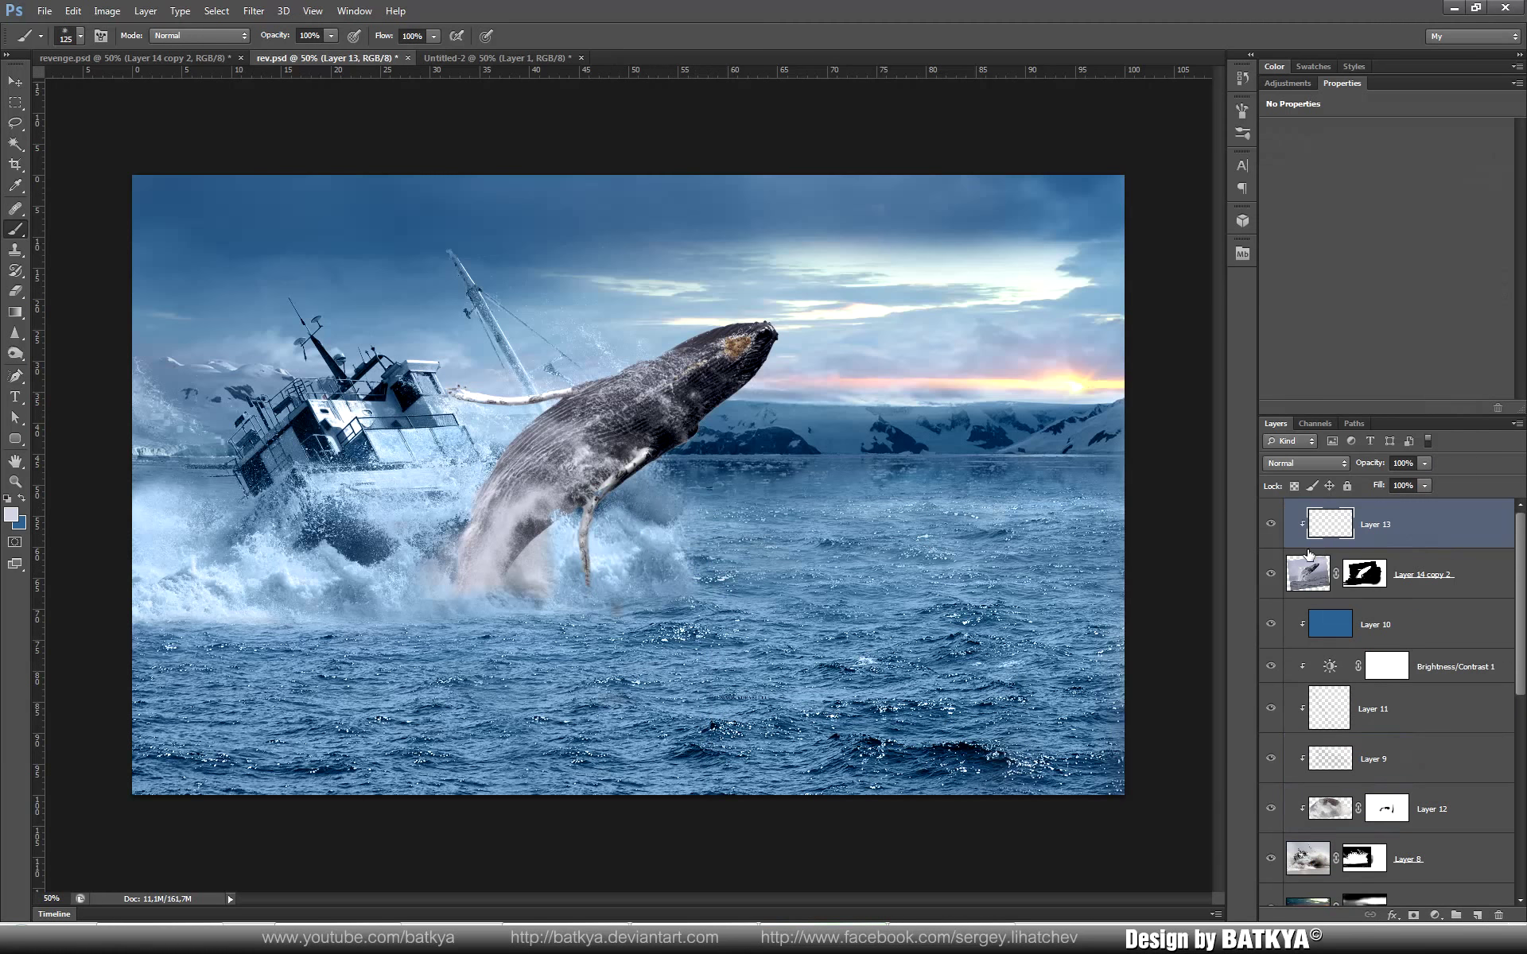
{"action": "key", "text": "alt+BackSpace"}
{"action": "left_click", "coordinate": [1364, 859]}
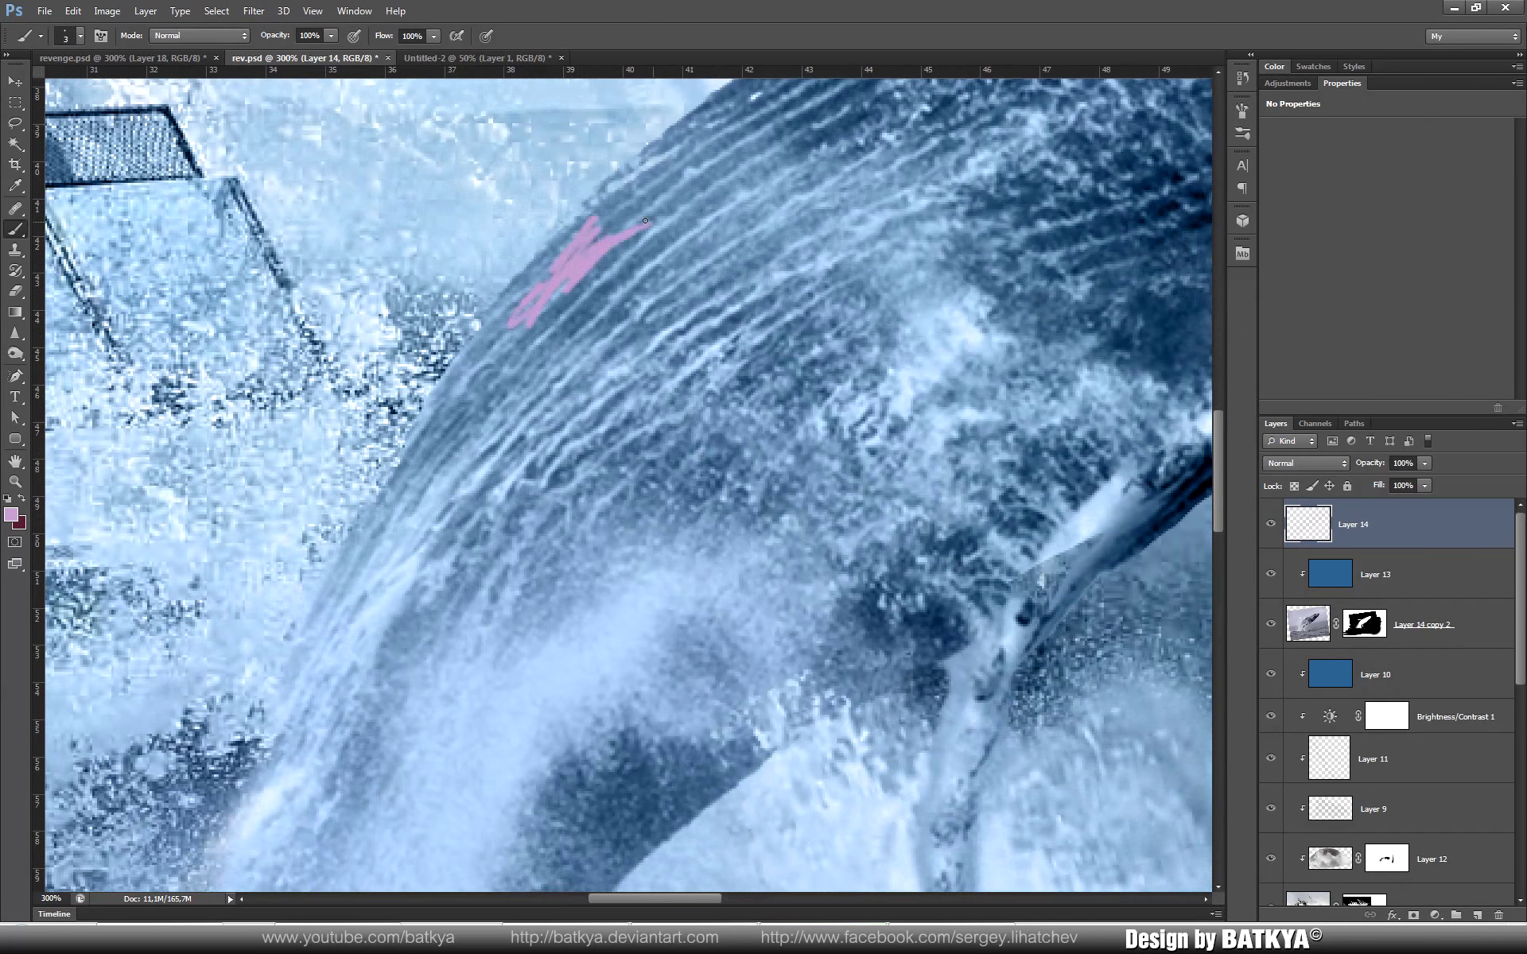
Step: Paint a bloody wound along the whale's side with dark red and whitish highlights
{"action": "mouse_move", "coordinate": [645, 220]}
{"action": "left_mouse_down"}
{"action": "mouse_move", "coordinate": [350, 604]}
{"action": "mouse_move", "coordinate": [555, 342]}
{"action": "left_mouse_up"}
{"action": "key", "text": "x"}
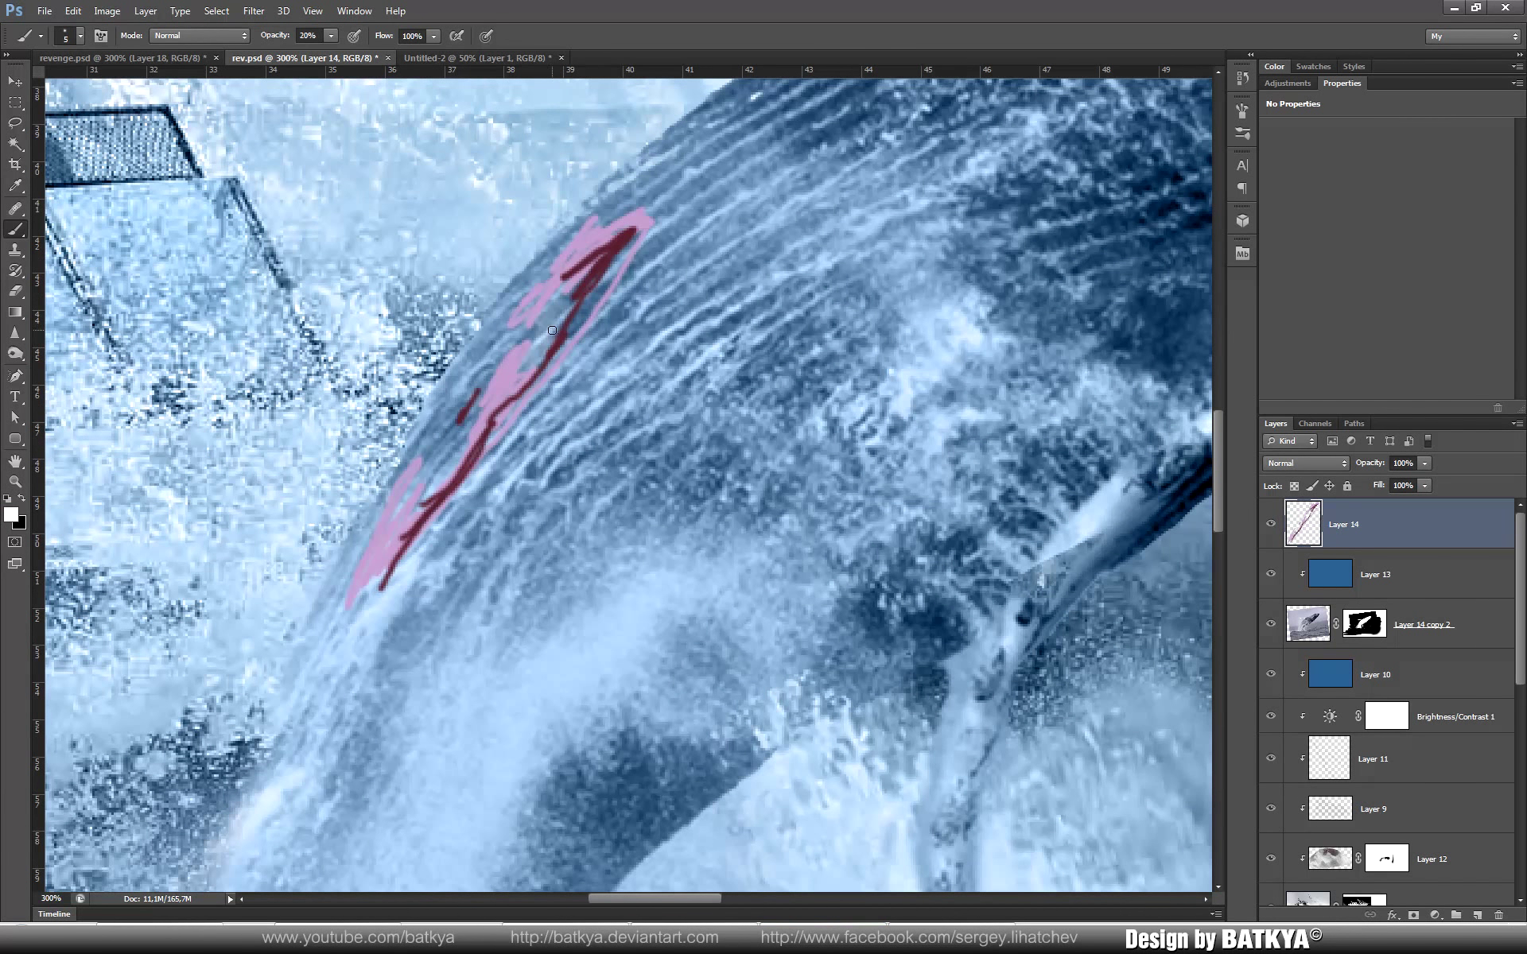
{"action": "key", "text": "6"}
{"action": "key", "text": "8"}
{"action": "left_click_drag", "start_coordinate": [620, 250], "coordinate": [501, 443]}
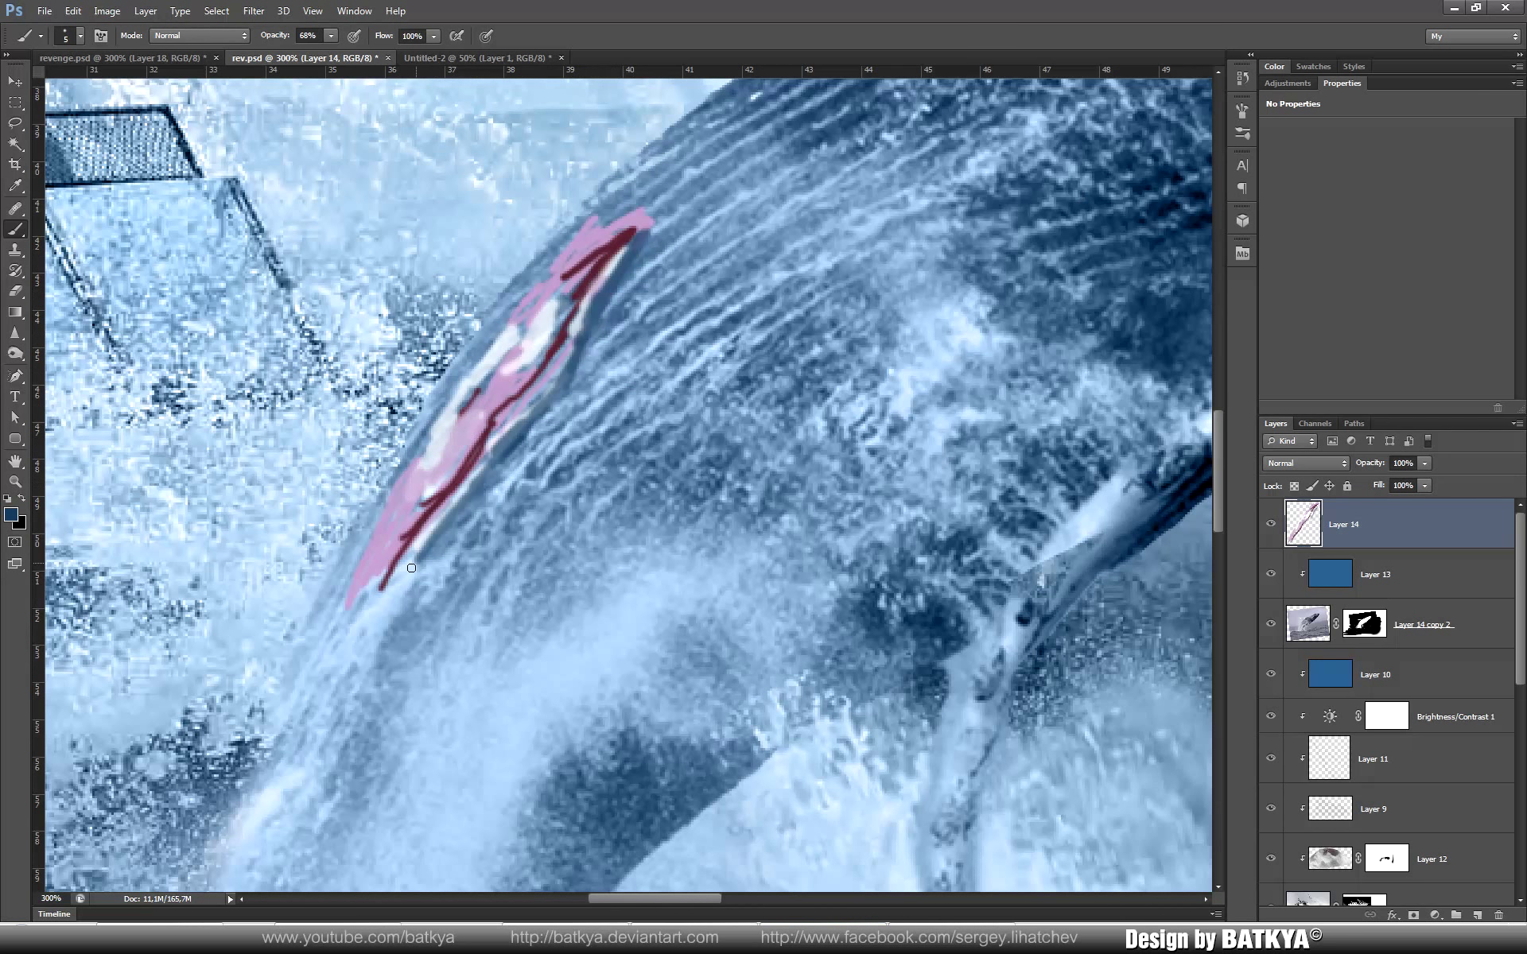
{"action": "left_click_drag", "start_coordinate": [360, 614], "coordinate": [432, 532]}
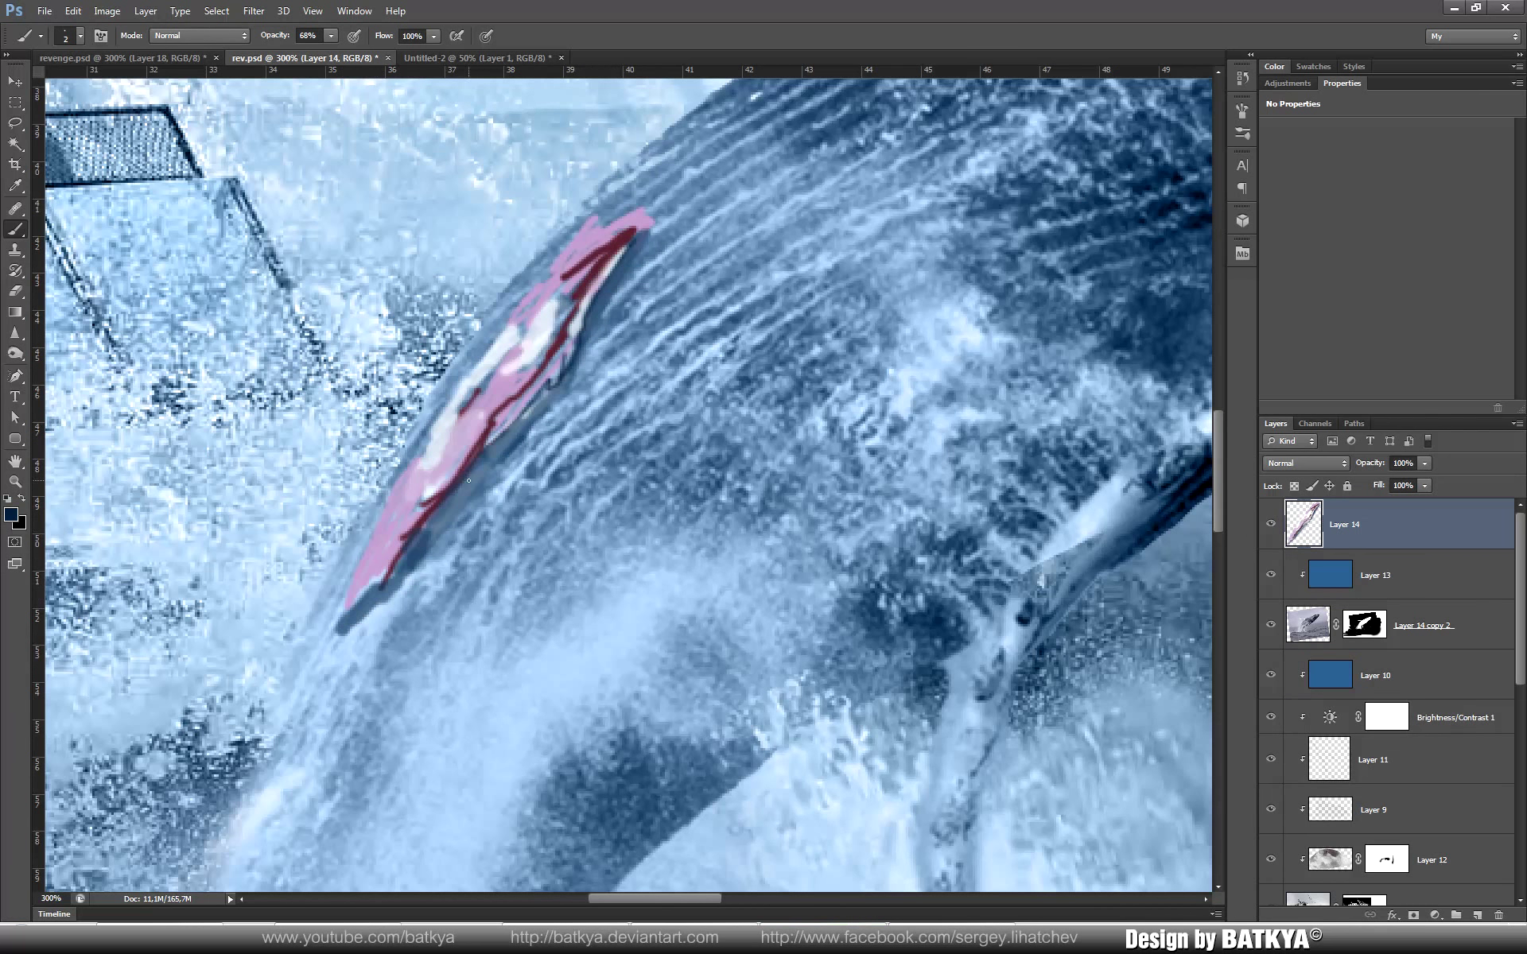
{"action": "left_click_drag", "start_coordinate": [560, 374], "coordinate": [659, 191]}
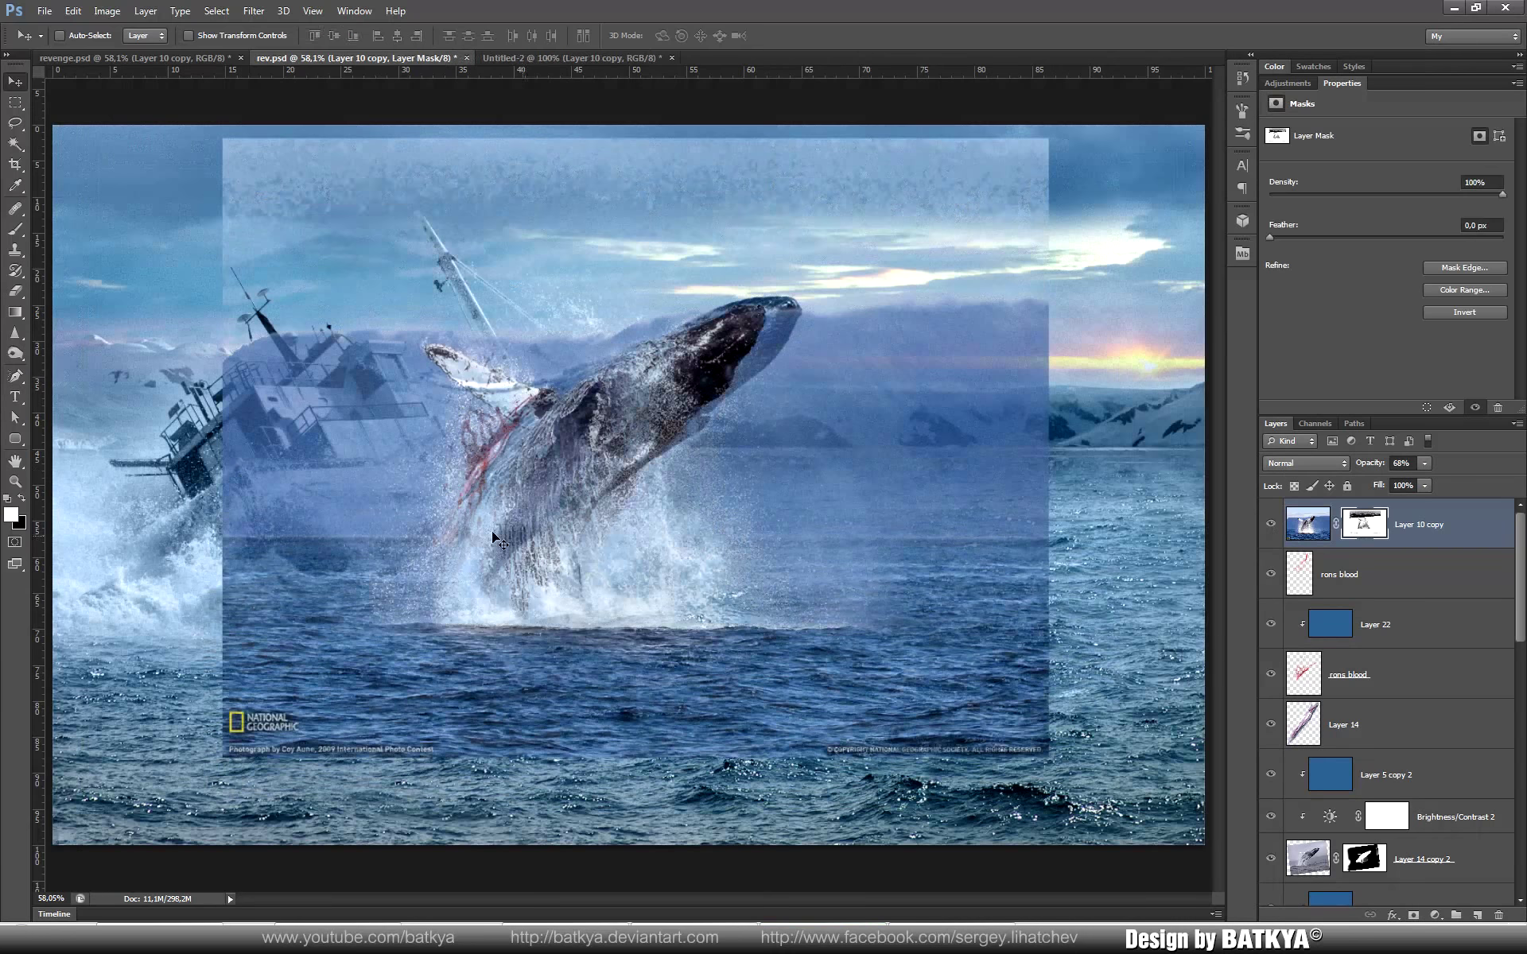
Step: Paint away the whale photo's edges with black
{"action": "key", "text": "b"}
{"action": "key", "text": "x"}
{"action": "left_click_drag", "start_coordinate": [231, 152], "coordinate": [795, 239]}
{"action": "left_click_drag", "start_coordinate": [295, 700], "coordinate": [891, 700]}
{"action": "mouse_move", "coordinate": [852, 256]}
{"action": "left_mouse_down"}
{"action": "mouse_move", "coordinate": [1014, 502]}
{"action": "mouse_move", "coordinate": [604, 509]}
{"action": "mouse_move", "coordinate": [365, 477]}
{"action": "mouse_move", "coordinate": [302, 557]}
{"action": "mouse_move", "coordinate": [399, 652]}
{"action": "left_mouse_up"}
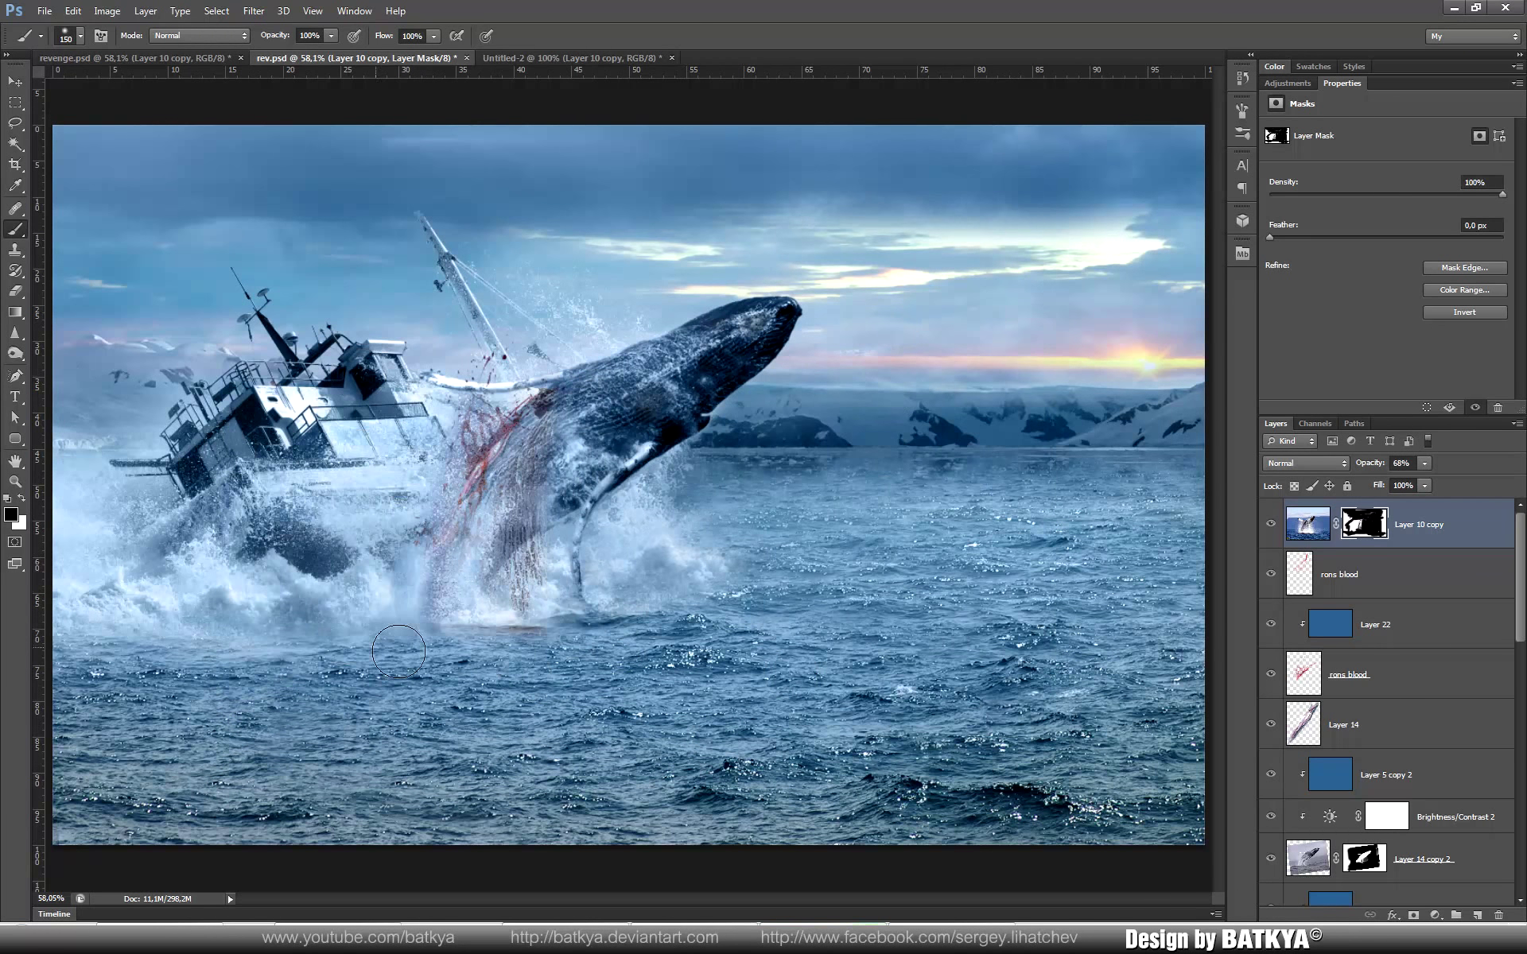
Step: Clean up the whale mask and blend its lower body into the splash
{"action": "left_click", "coordinate": [1365, 524], "text": "alt"}
{"action": "left_click_drag", "start_coordinate": [477, 207], "coordinate": [914, 254]}
{"action": "mouse_move", "coordinate": [324, 409]}
{"action": "left_mouse_down"}
{"action": "mouse_move", "coordinate": [177, 791]}
{"action": "mouse_move", "coordinate": [792, 450]}
{"action": "left_mouse_up"}
{"action": "mouse_move", "coordinate": [120, 812]}
{"action": "left_mouse_down"}
{"action": "mouse_move", "coordinate": [448, 650]}
{"action": "mouse_move", "coordinate": [409, 546]}
{"action": "mouse_move", "coordinate": [368, 655]}
{"action": "left_mouse_up"}
{"action": "key", "text": "bracketleft"}
{"action": "left_click_drag", "start_coordinate": [549, 549], "coordinate": [557, 365]}
{"action": "left_click", "coordinate": [1352, 525], "text": "alt"}
{"action": "right_click", "coordinate": [608, 489]}
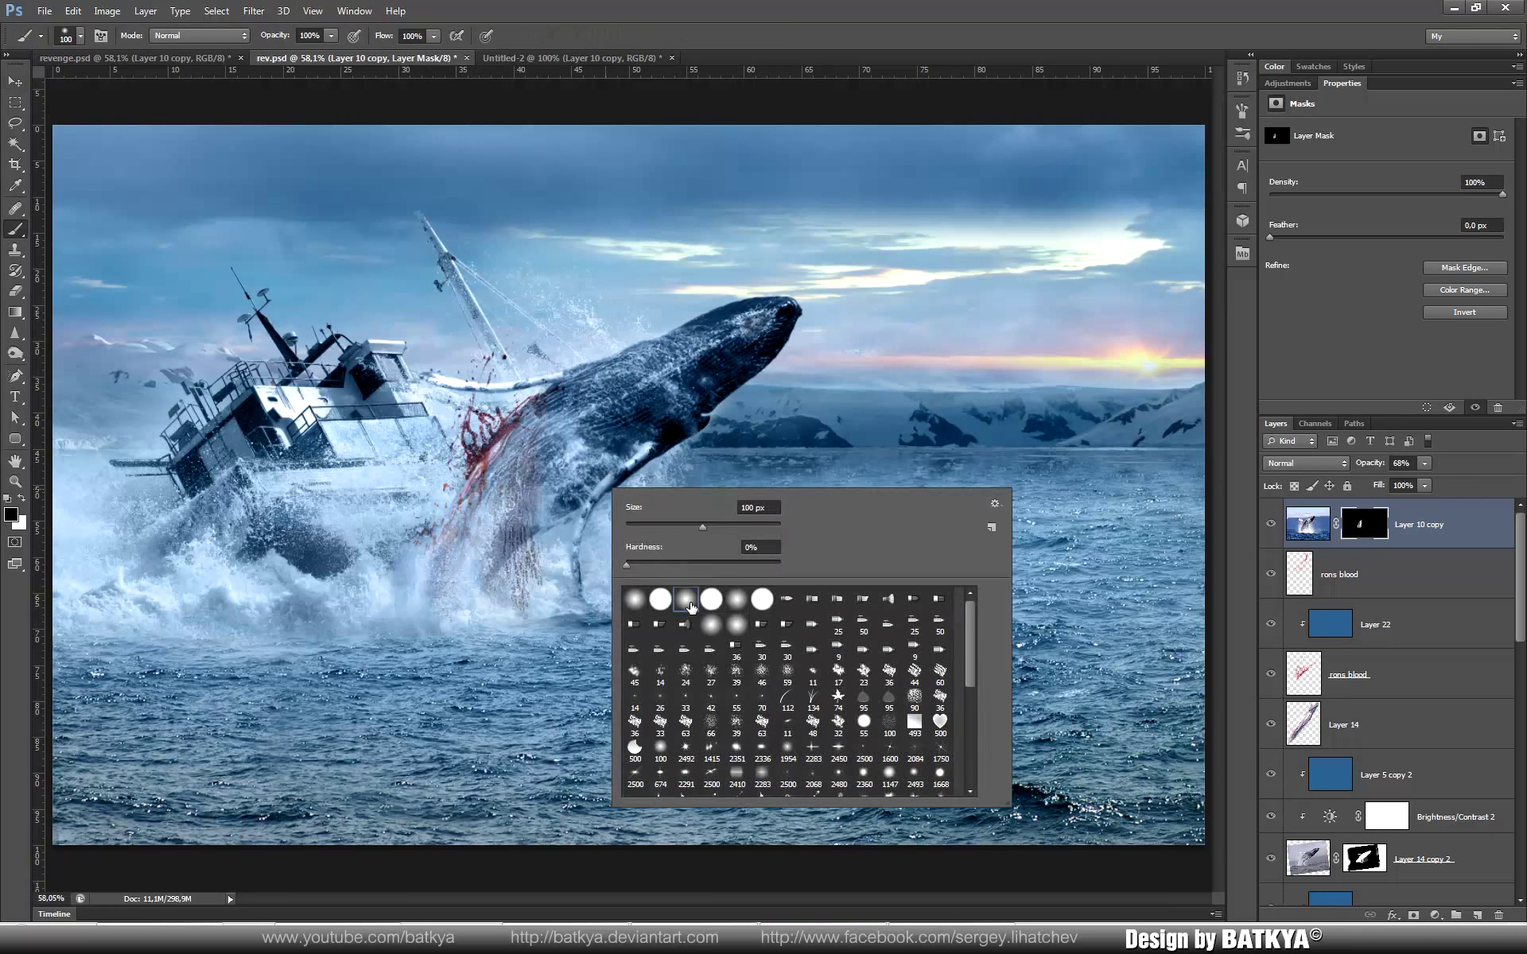
{"action": "left_click_drag", "start_coordinate": [529, 485], "coordinate": [533, 598]}
Step: Add a clipped Levels layer and clipped Color-mode layers, masking part of the blood
{"action": "key", "text": "ctrl+alt+l"}
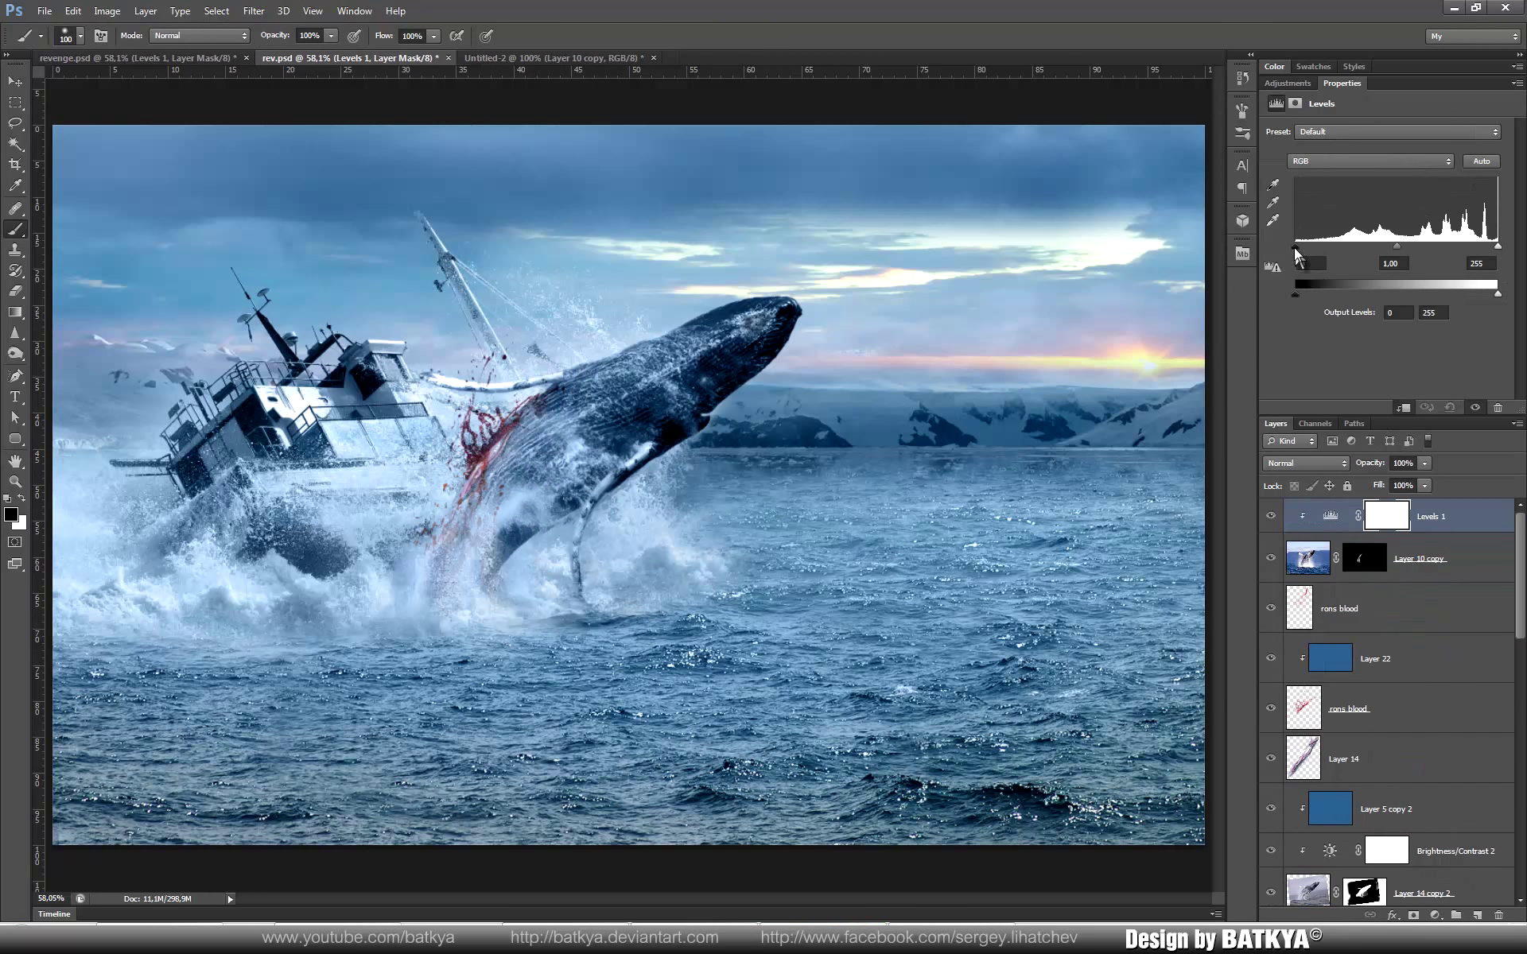
{"action": "left_click", "coordinate": [1478, 918]}
{"action": "left_click", "coordinate": [1304, 463]}
{"action": "left_click", "coordinate": [1304, 867]}
{"action": "left_click", "coordinate": [1364, 609]}
{"action": "left_click_drag", "start_coordinate": [477, 430], "coordinate": [500, 480]}
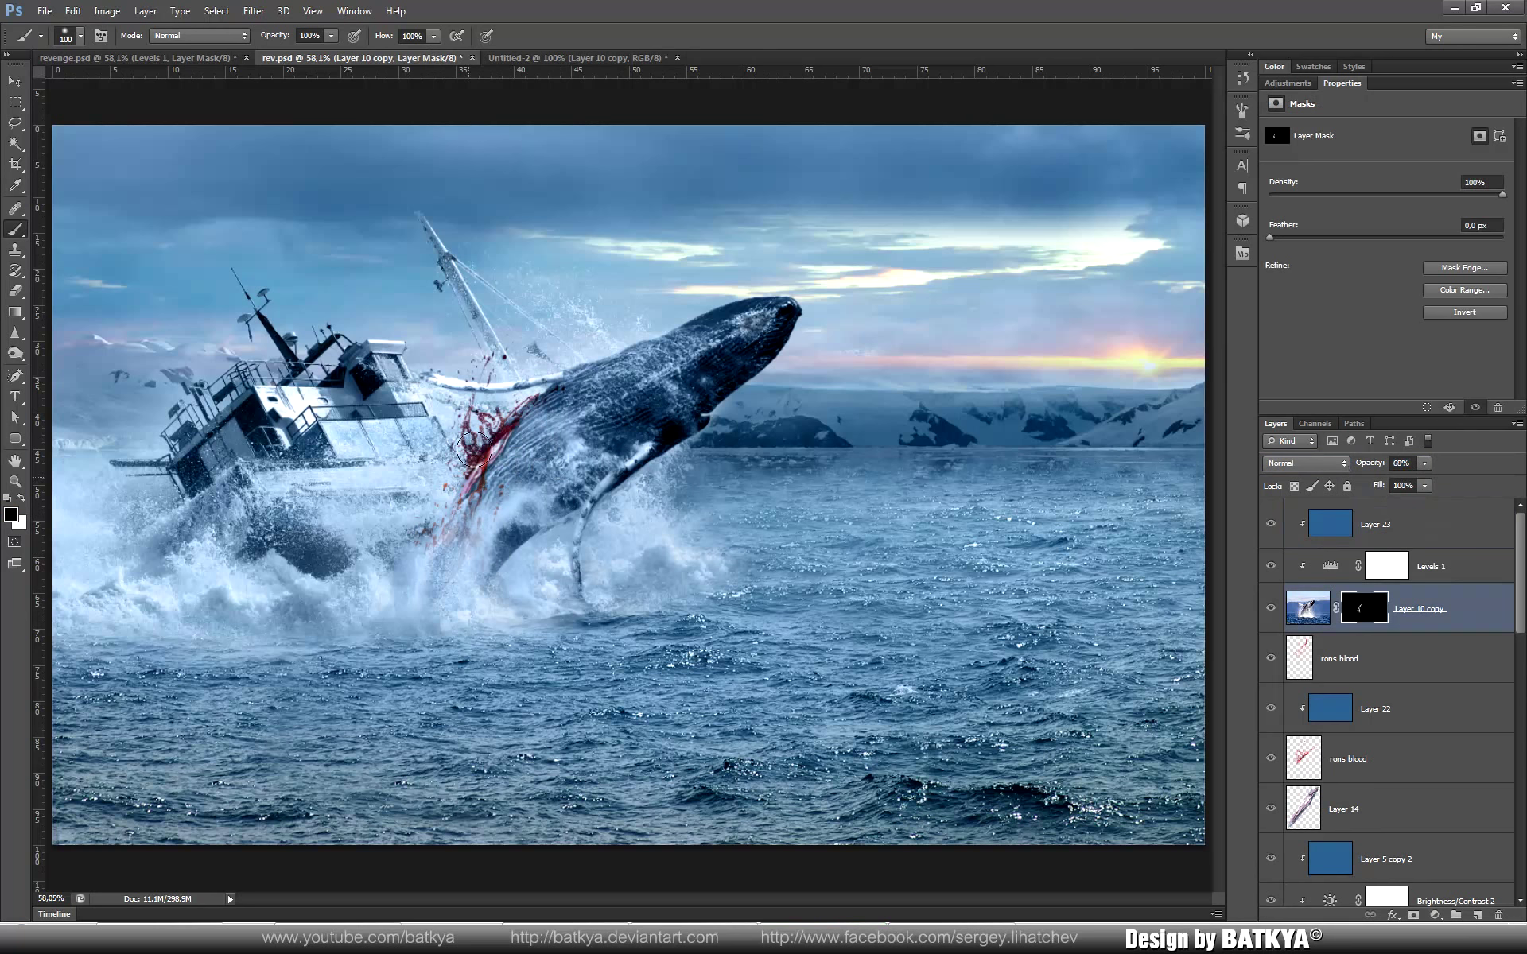
{"action": "key", "text": "ctrl+shift+alt+n"}
{"action": "left_click", "coordinate": [1304, 463]}
{"action": "left_click", "coordinate": [1295, 808]}
Step: Fill the new layer with red, hide it with a black mask, and set up a soft brush
{"action": "key", "text": "alt+BackSpace"}
{"action": "left_click", "coordinate": [1413, 915], "text": "alt"}
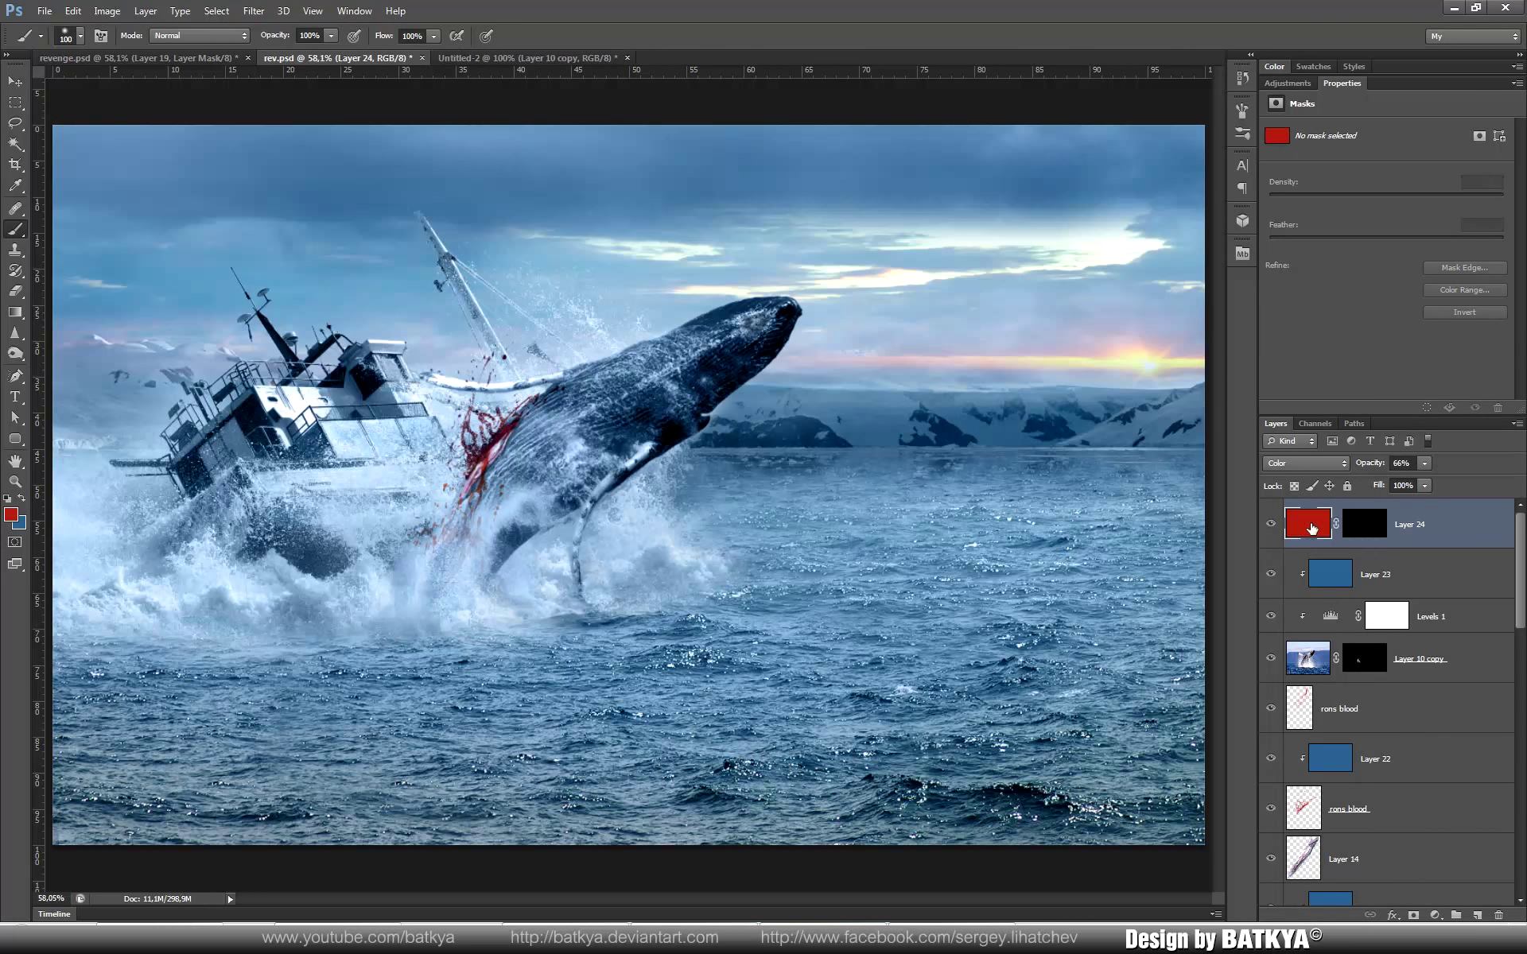
{"action": "key", "text": "d"}
{"action": "key", "text": "3"}
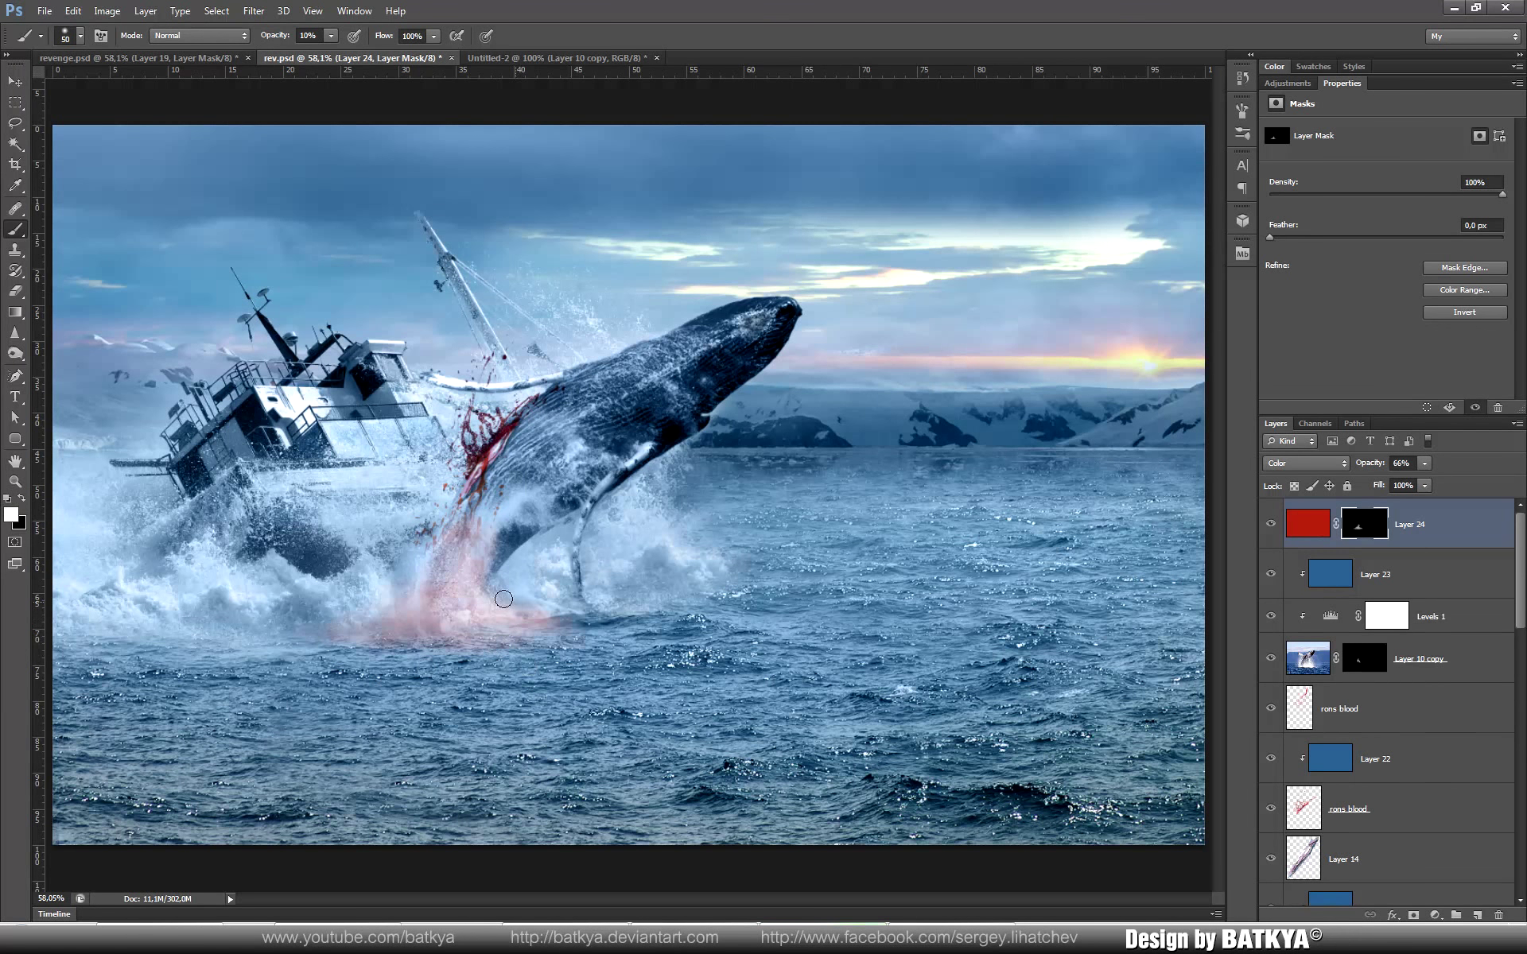
{"action": "key", "text": "x"}
{"action": "left_click", "coordinate": [404, 678], "text": "ctrl"}
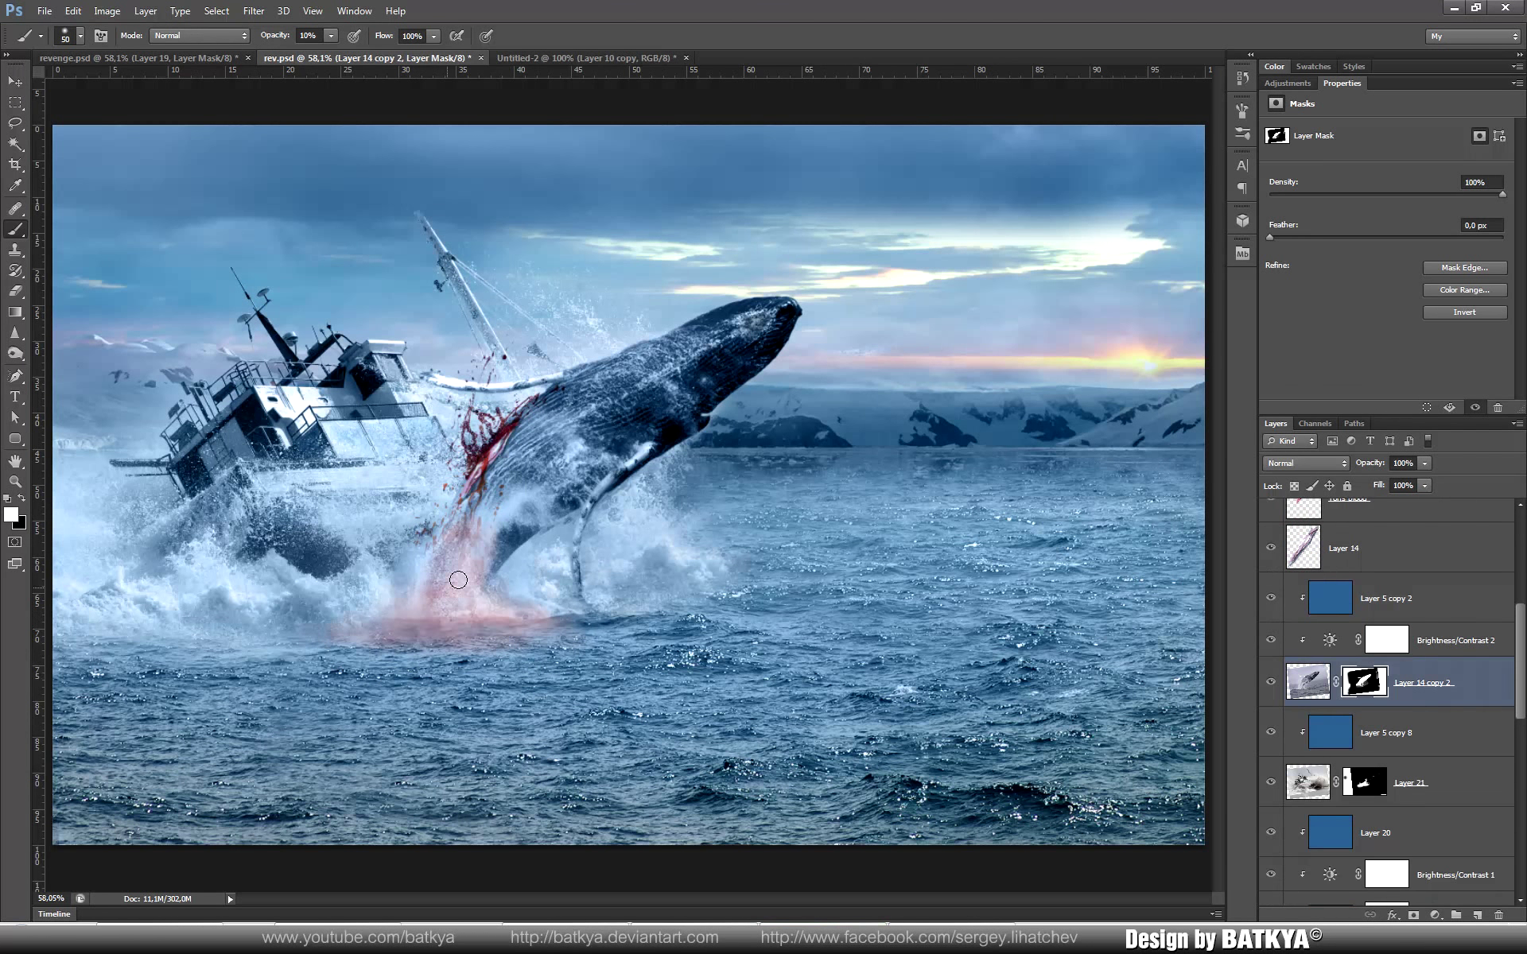
Step: Add a Brightness/Contrast adjustment that lowers brightness and raises contrast
{"action": "left_click", "coordinate": [1435, 916]}
{"action": "left_click", "coordinate": [1392, 617]}
{"action": "mouse_move", "coordinate": [1386, 172]}
{"action": "left_mouse_down"}
{"action": "mouse_move", "coordinate": [1368, 172]}
{"action": "mouse_move", "coordinate": [1449, 204]}
{"action": "left_mouse_up"}
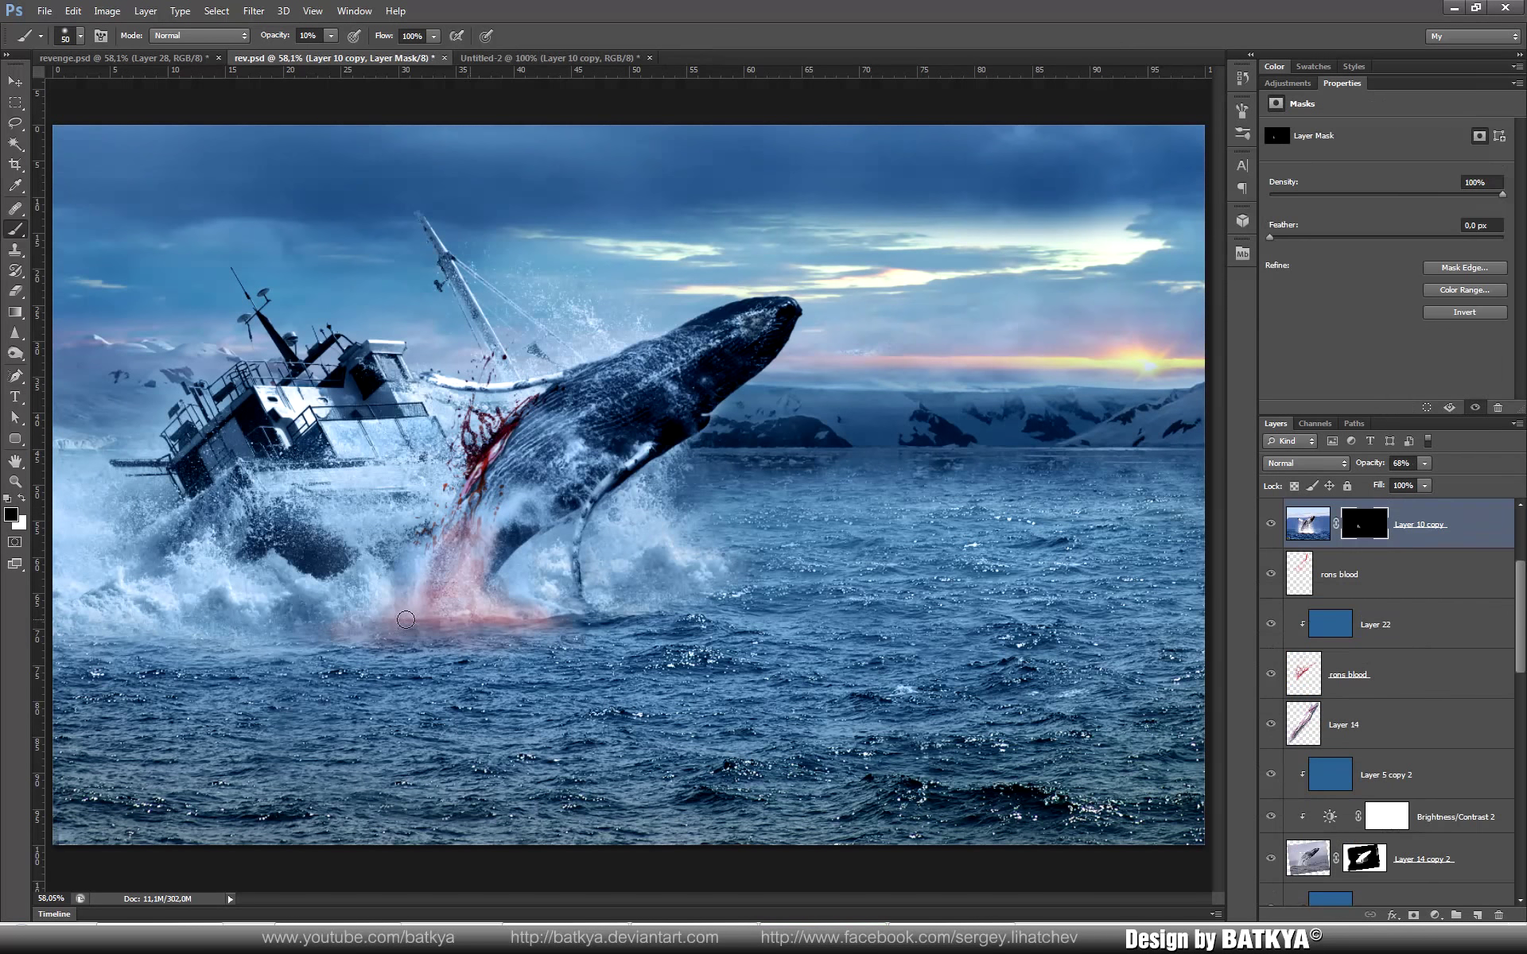
Step: Paint 20% shading over the splashes, whale, left water and boat cabin
{"action": "key", "text": "2"}
{"action": "left_click_drag", "start_coordinate": [384, 633], "coordinate": [262, 445]}
{"action": "left_click_drag", "start_coordinate": [446, 604], "coordinate": [636, 414]}
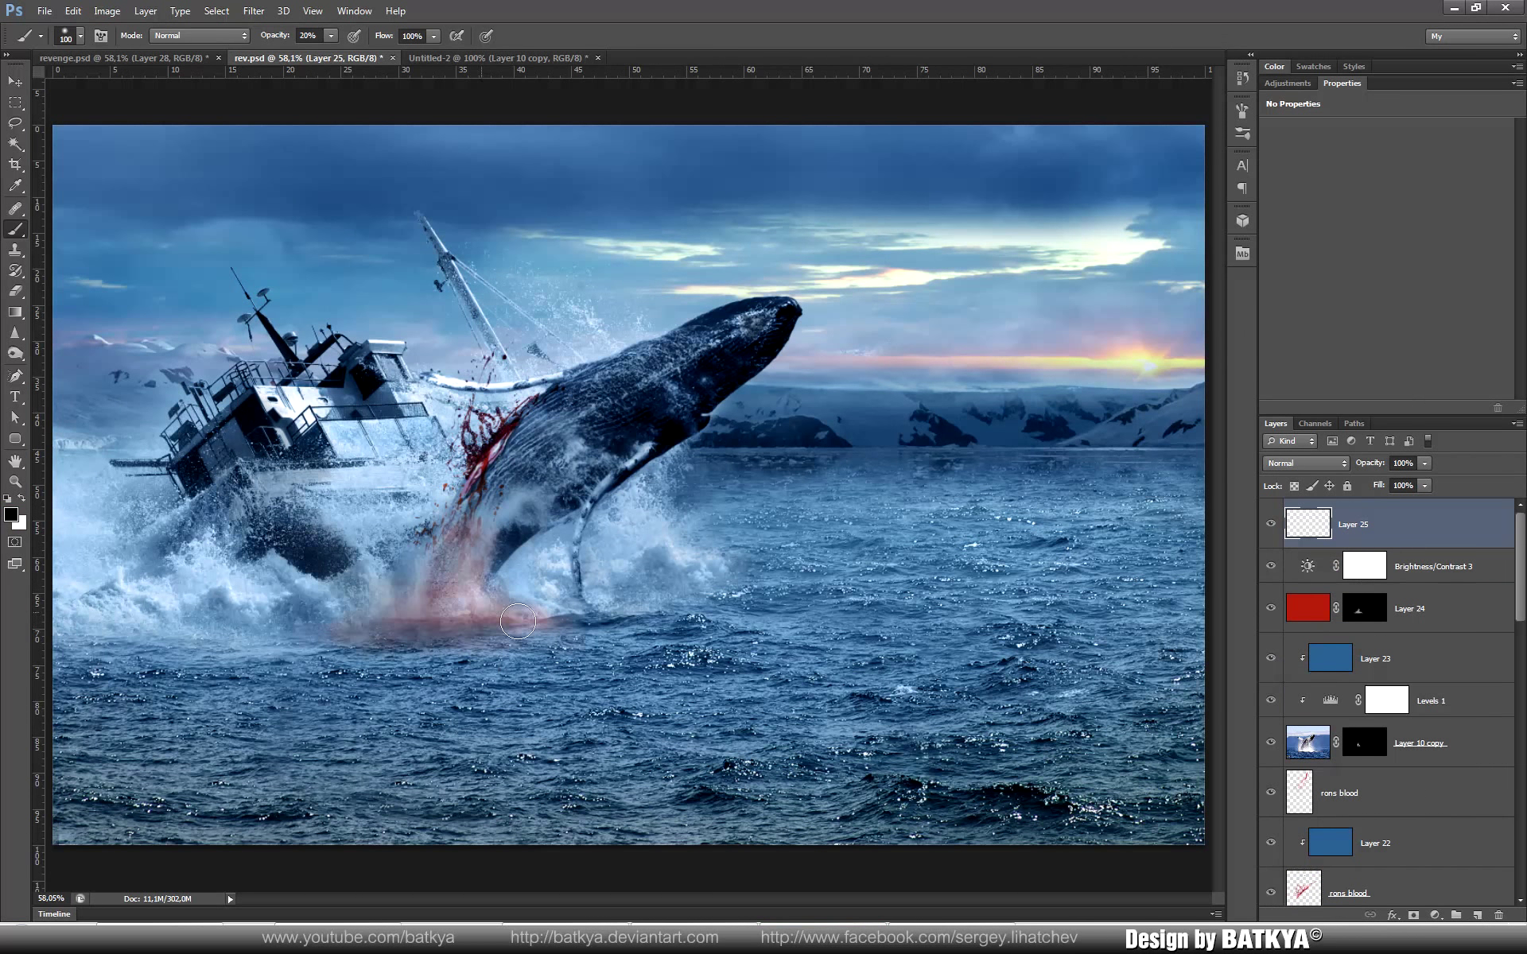
{"action": "left_click_drag", "start_coordinate": [517, 629], "coordinate": [95, 700]}
{"action": "left_click_drag", "start_coordinate": [318, 557], "coordinate": [224, 648]}
{"action": "key", "text": "bracketleft"}
{"action": "key", "text": "bracketleft"}
{"action": "key", "text": "bracketleft"}
{"action": "left_click_drag", "start_coordinate": [533, 421], "coordinate": [381, 399]}
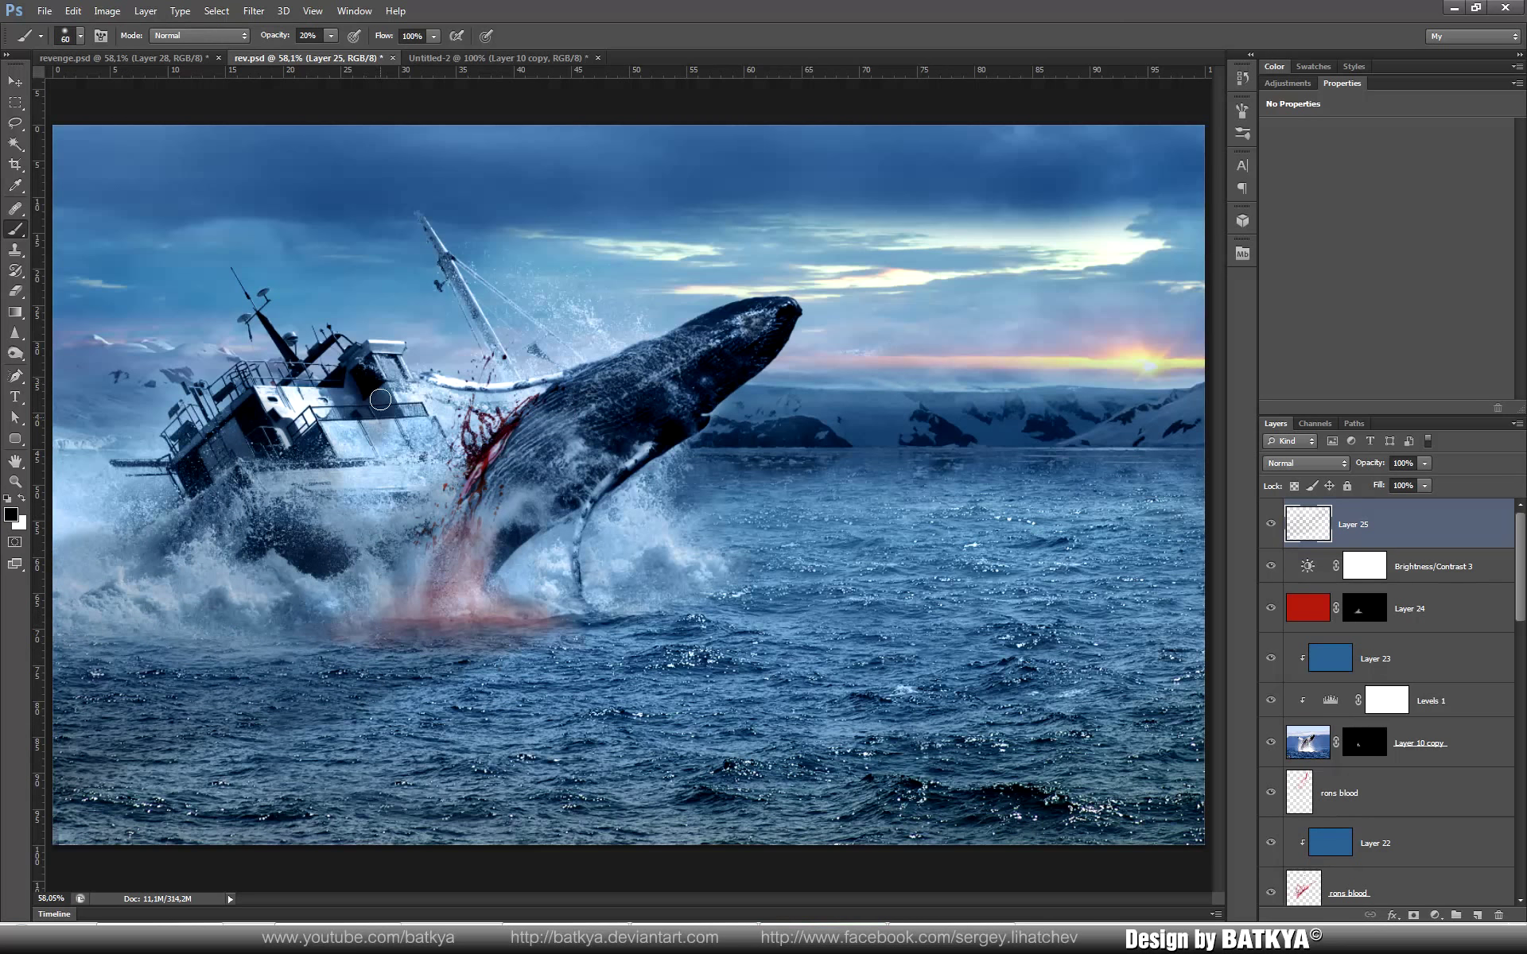
{"action": "key", "text": "bracketleft"}
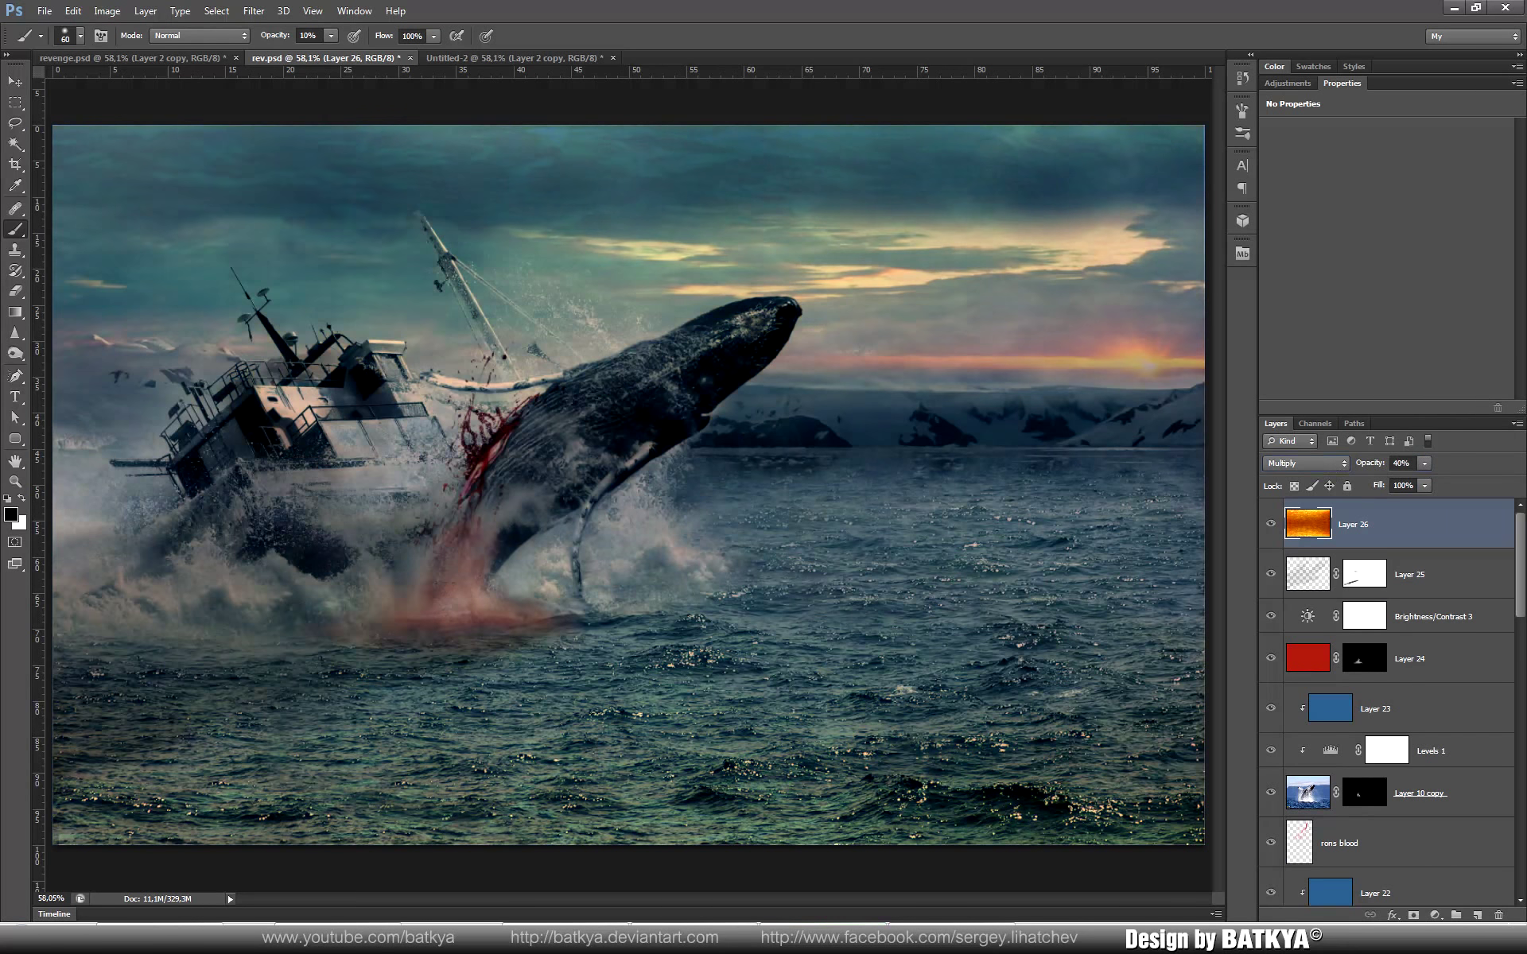
Step: Mask the orange overlay and paint its tint out of the sky at 20% opacity
{"action": "left_click", "coordinate": [1414, 914]}
{"action": "key", "text": "x"}
{"action": "key", "text": "bracketright"}
{"action": "key", "text": "bracketright"}
{"action": "key", "text": "bracketright"}
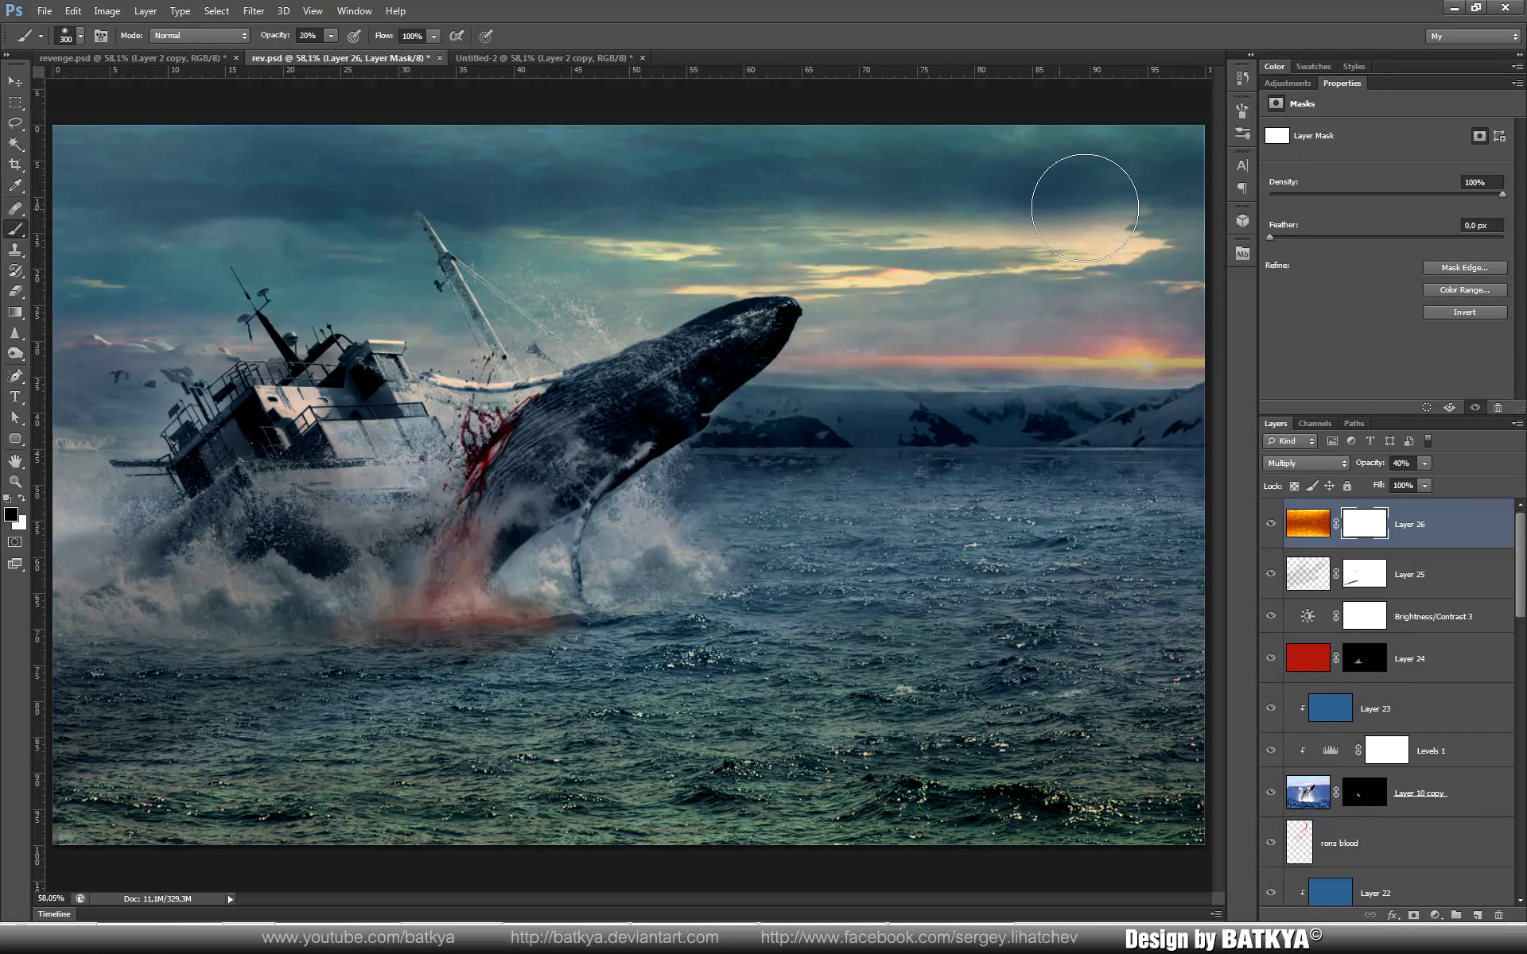
{"action": "key", "text": "2"}
{"action": "left_click_drag", "start_coordinate": [103, 310], "coordinate": [1146, 263]}
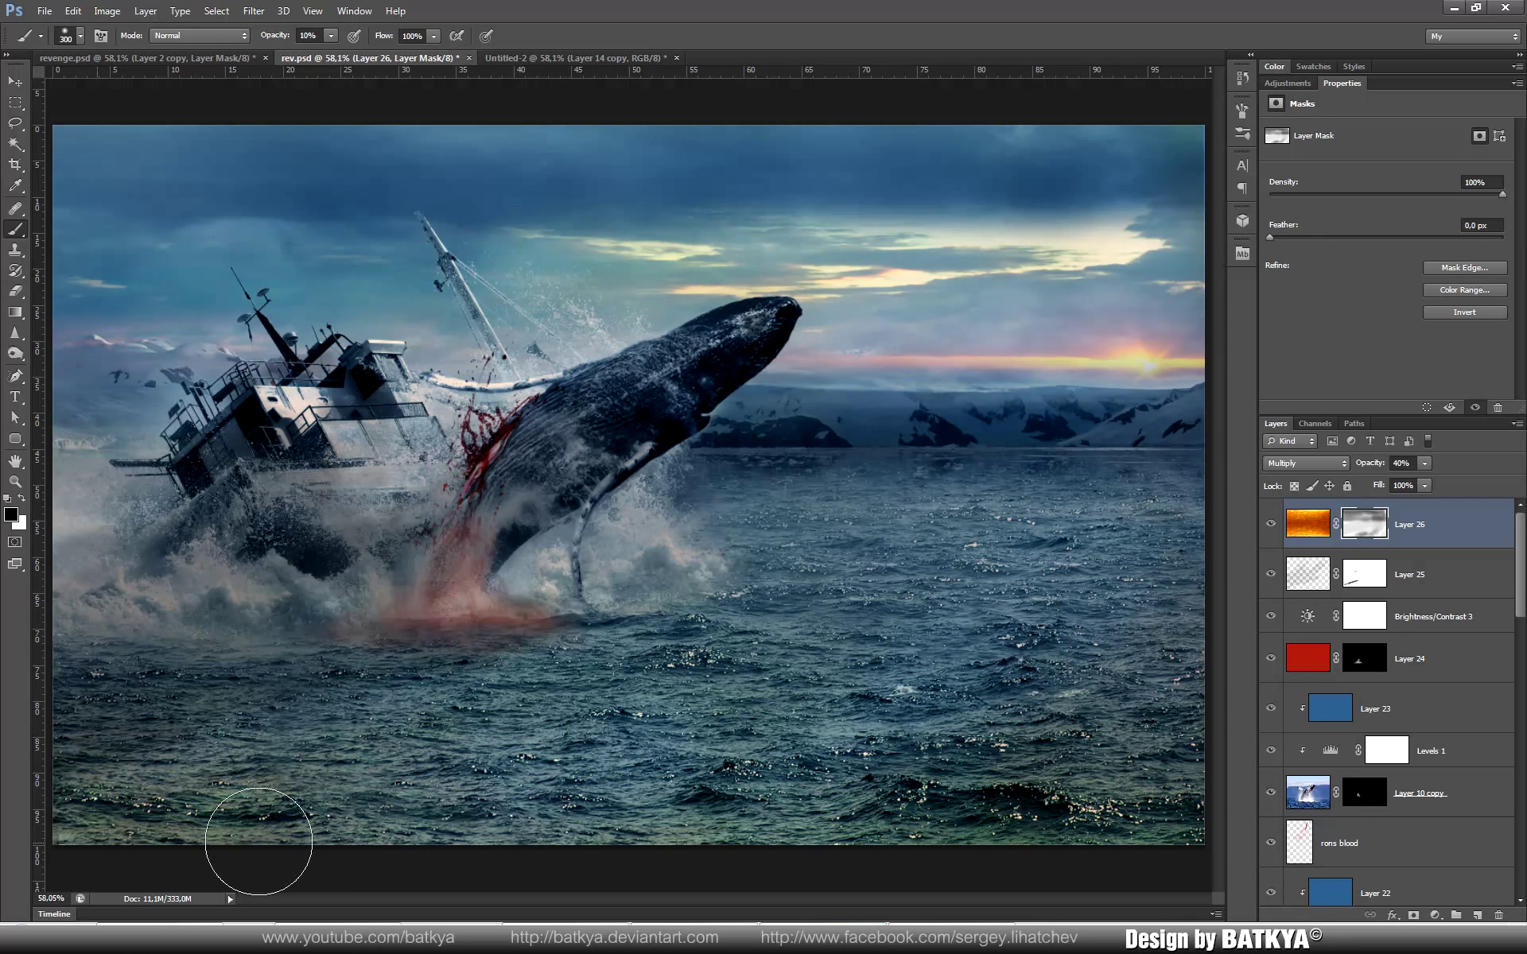
Step: Paste and position a sunset image, masking it away from the boat and spray
{"action": "key", "text": "ctrl+v"}
{"action": "left_click_drag", "start_coordinate": [1369, 463], "coordinate": [1297, 463]}
{"action": "left_click", "coordinate": [1414, 914]}
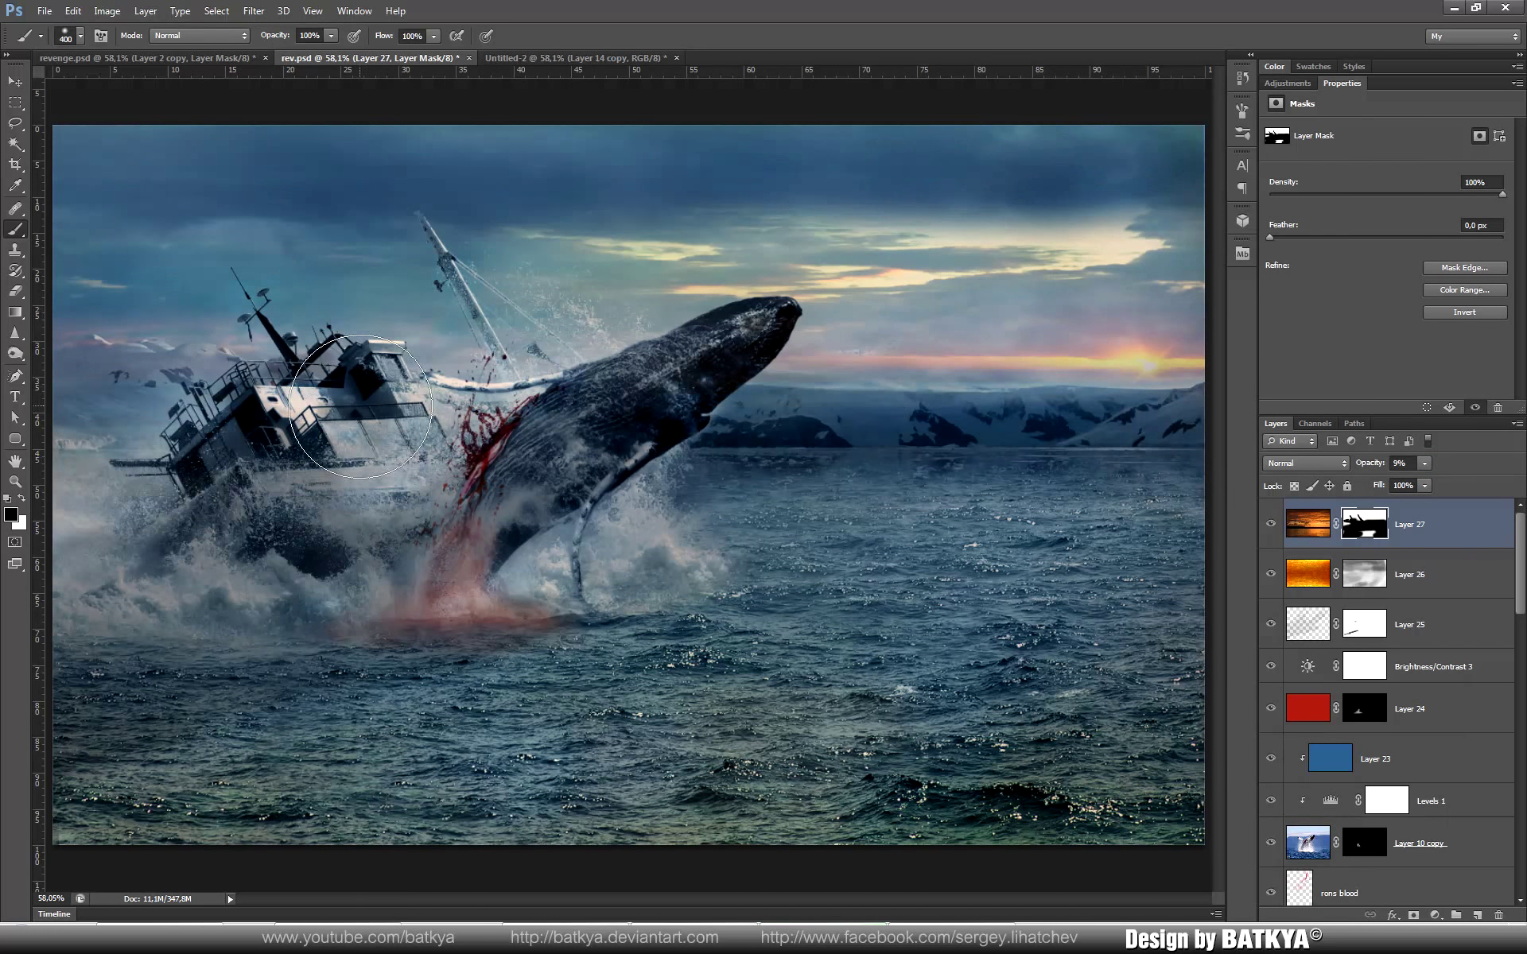
{"action": "left_click_drag", "start_coordinate": [360, 406], "coordinate": [348, 530]}
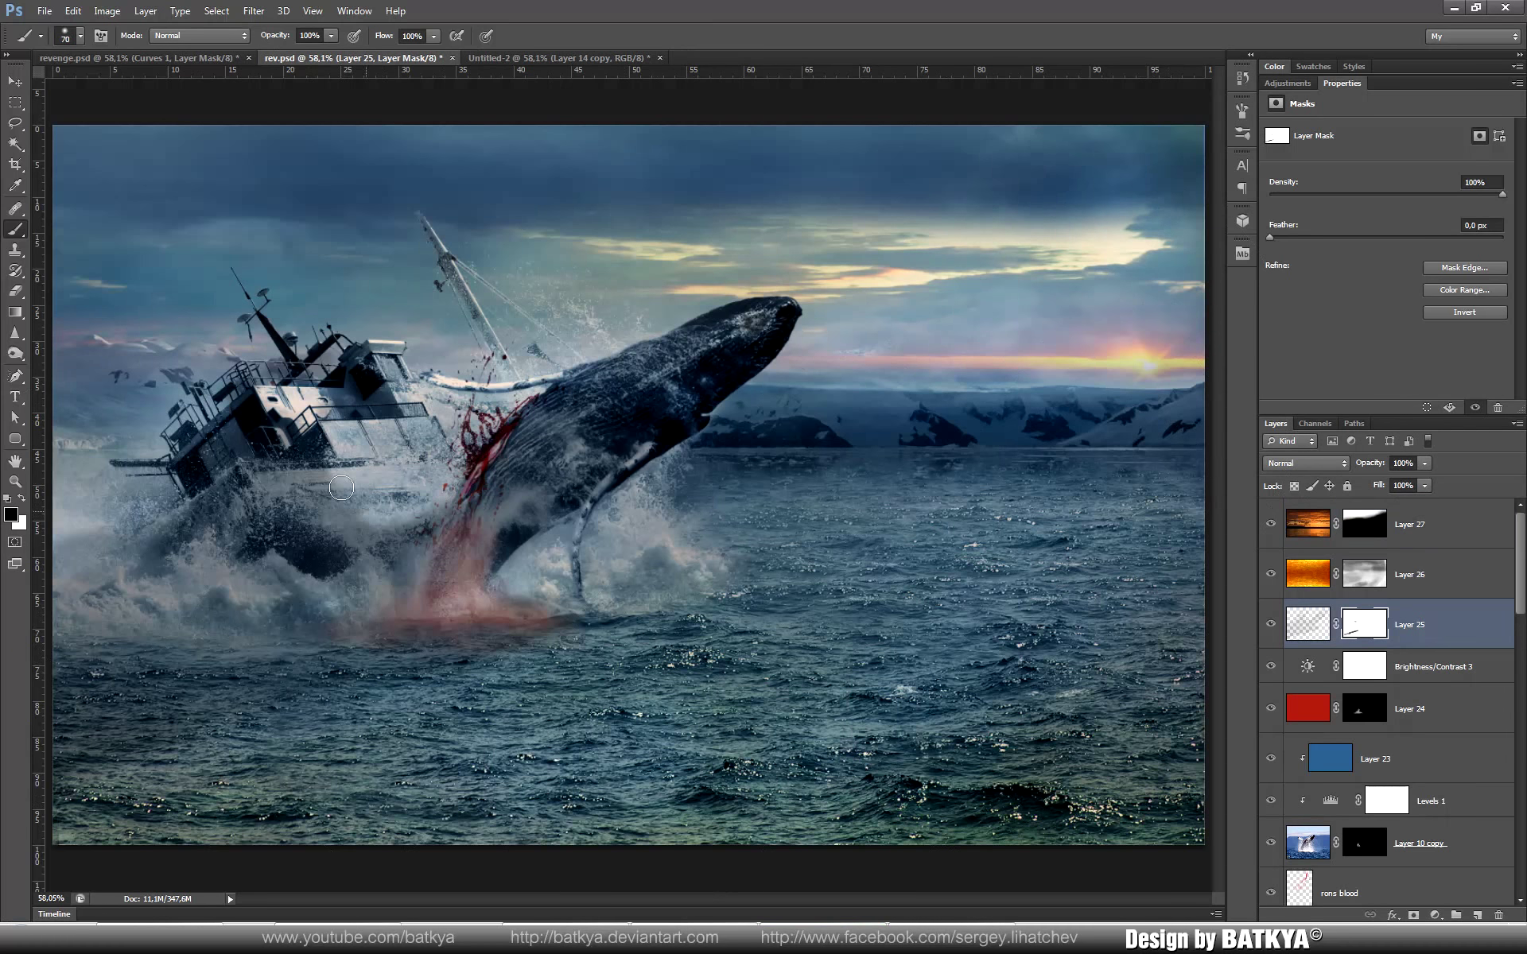
{"action": "left_click_drag", "start_coordinate": [341, 487], "coordinate": [422, 489]}
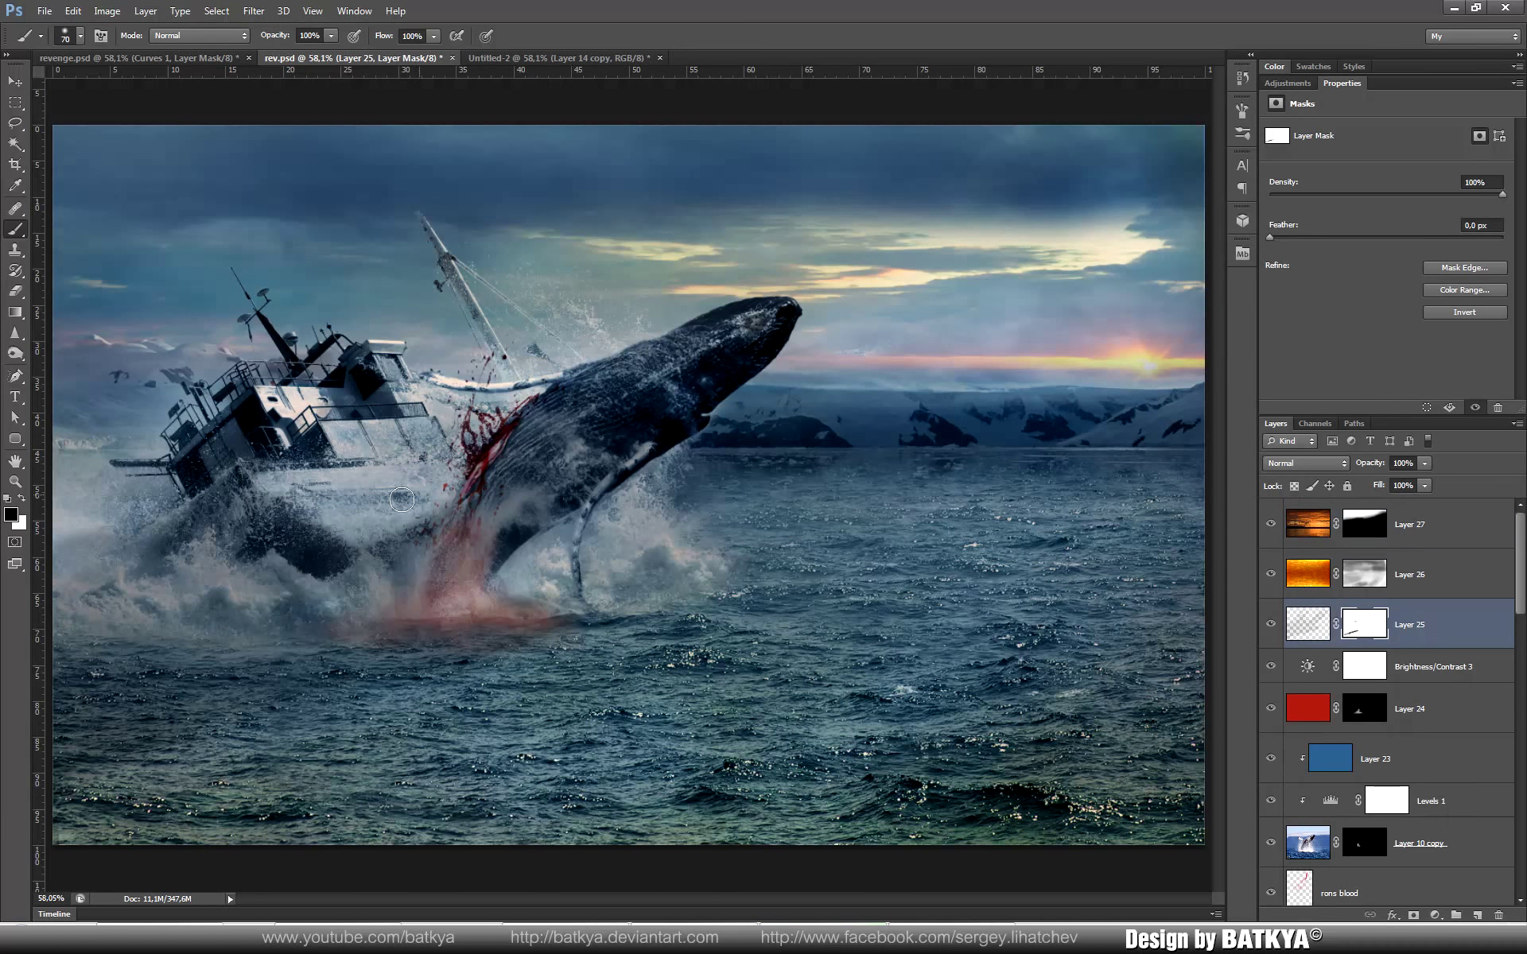
Step: Add a Curves adjustment, then paint mist over the distant mountains and the water
{"action": "left_click", "coordinate": [1435, 915]}
{"action": "left_click", "coordinate": [1325, 675]}
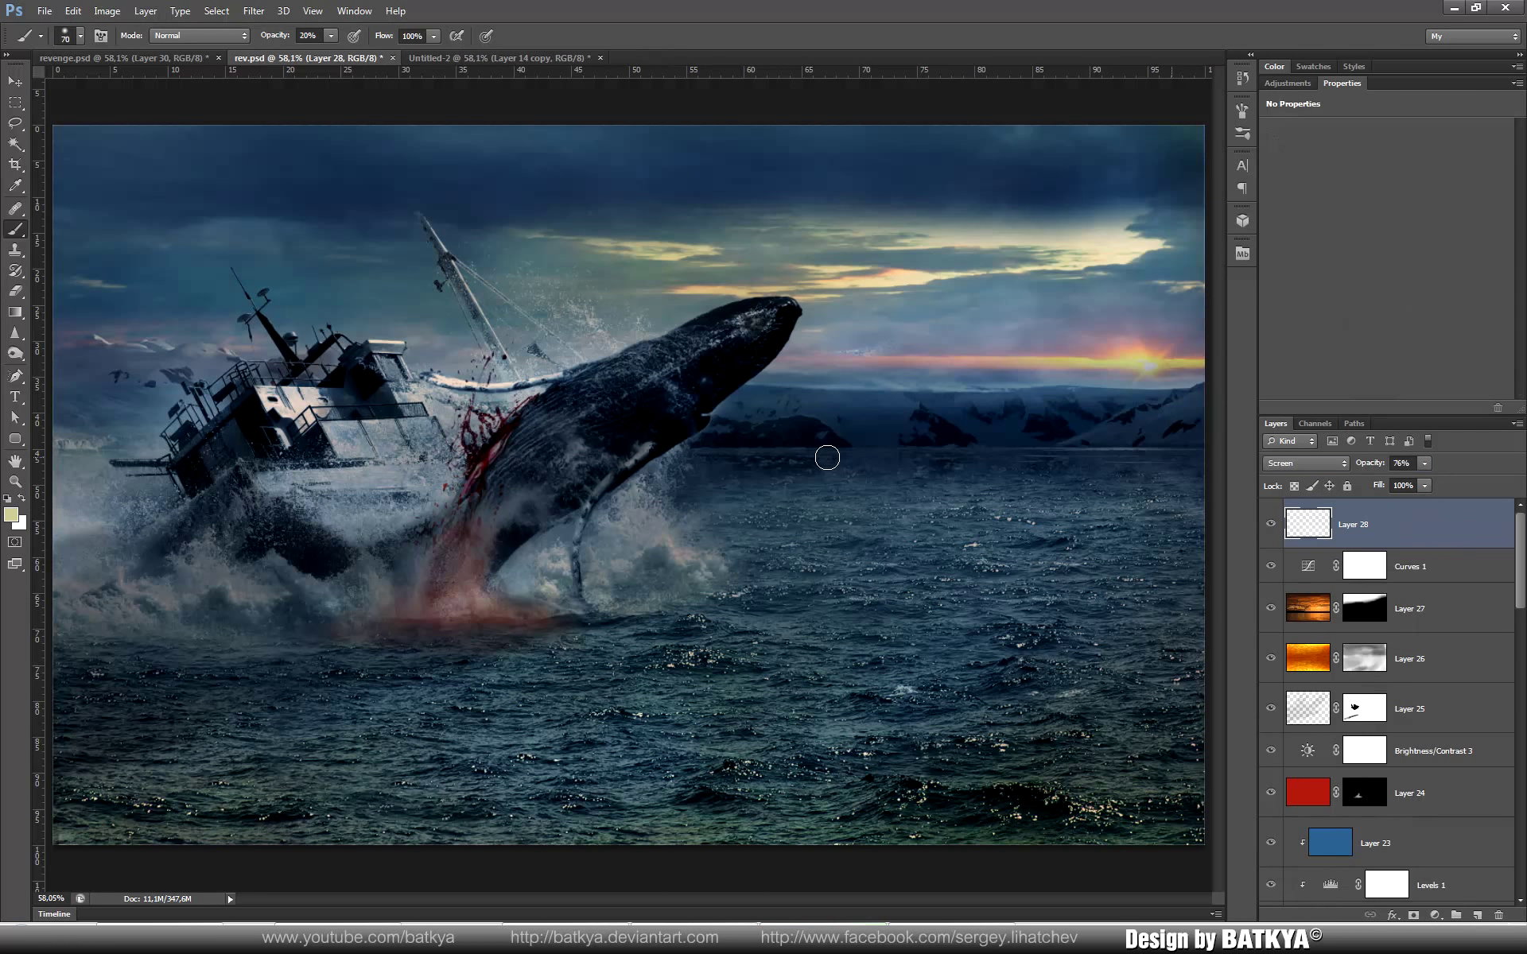
{"action": "left_click_drag", "start_coordinate": [756, 397], "coordinate": [893, 416]}
{"action": "key", "text": "bracketright"}
{"action": "key", "text": "bracketright"}
{"action": "key", "text": "bracketright"}
{"action": "left_click_drag", "start_coordinate": [398, 716], "coordinate": [944, 539]}
{"action": "left_click_drag", "start_coordinate": [1370, 462], "coordinate": [1364, 467]}
Step: Apply Add Noise to the mist and give the mist layer a white mask
{"action": "left_click", "coordinate": [254, 11]}
{"action": "left_click", "coordinate": [159, 164]}
{"action": "left_click_drag", "start_coordinate": [999, 723], "coordinate": [971, 723]}
{"action": "left_click", "coordinate": [1112, 517]}
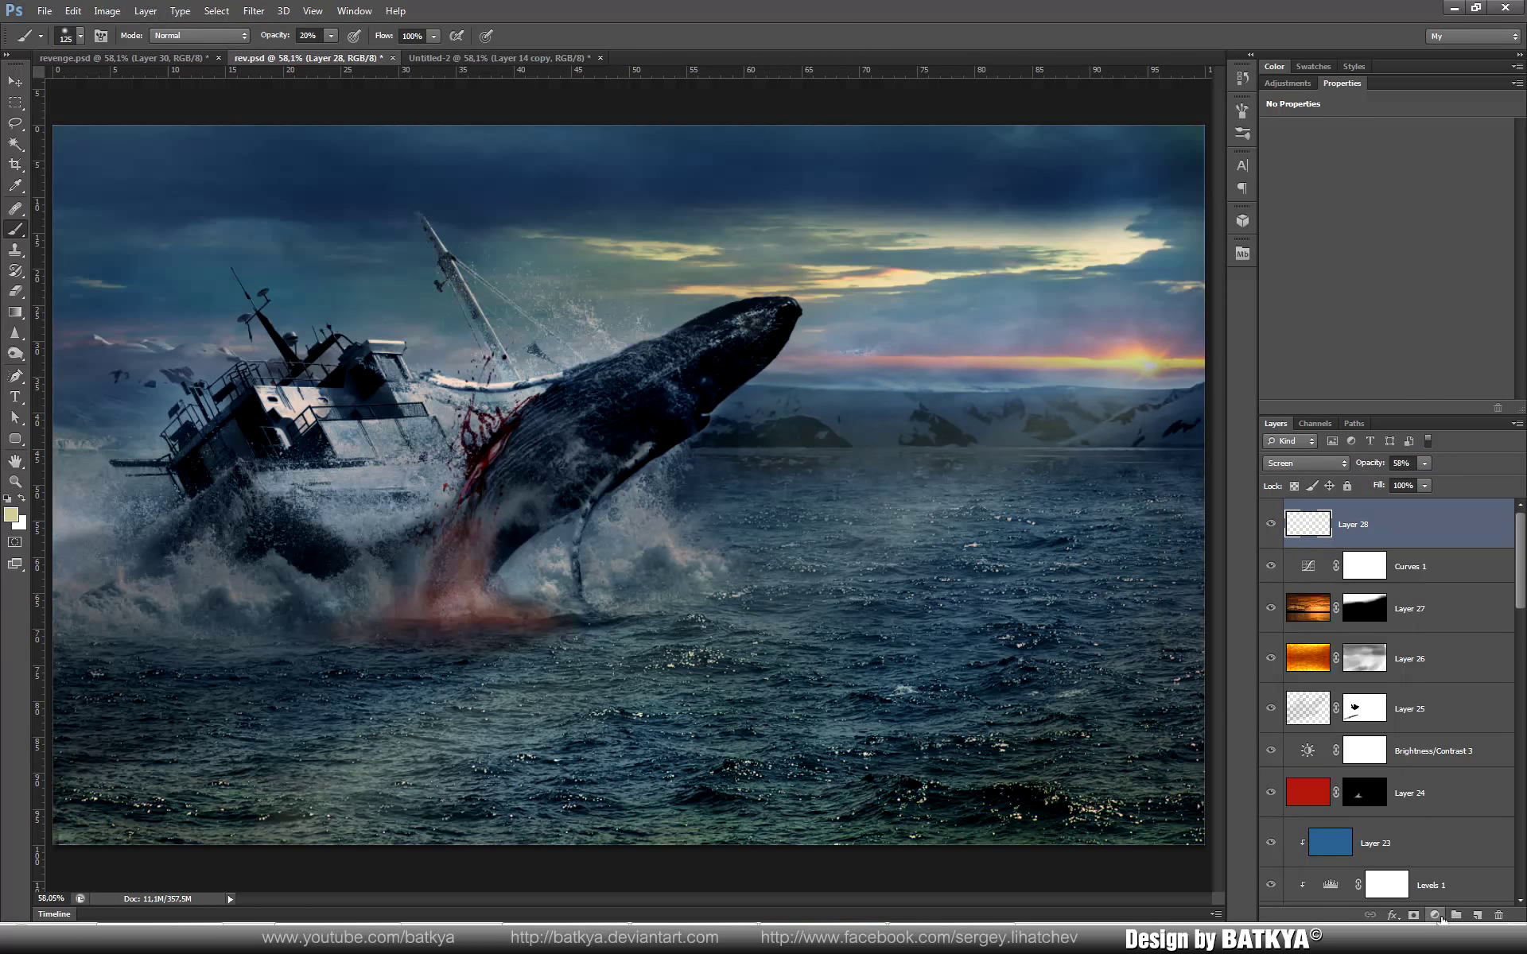
{"action": "left_click", "coordinate": [1414, 916]}
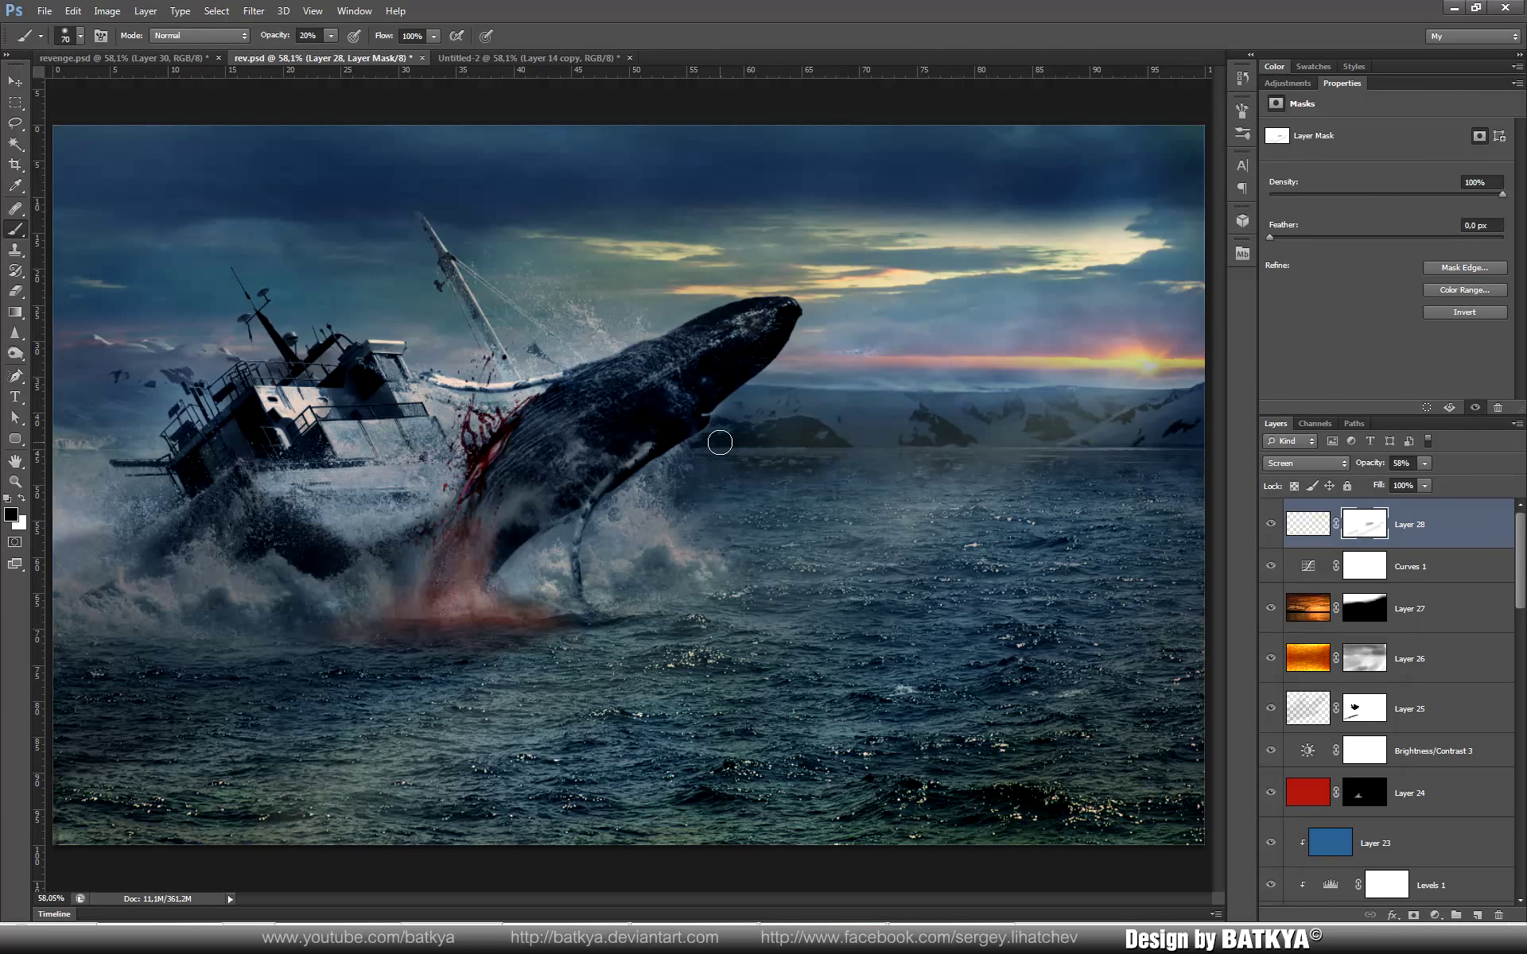
{"action": "key", "text": "alt+bracketleft"}
{"action": "key", "text": "alt+bracketleft"}
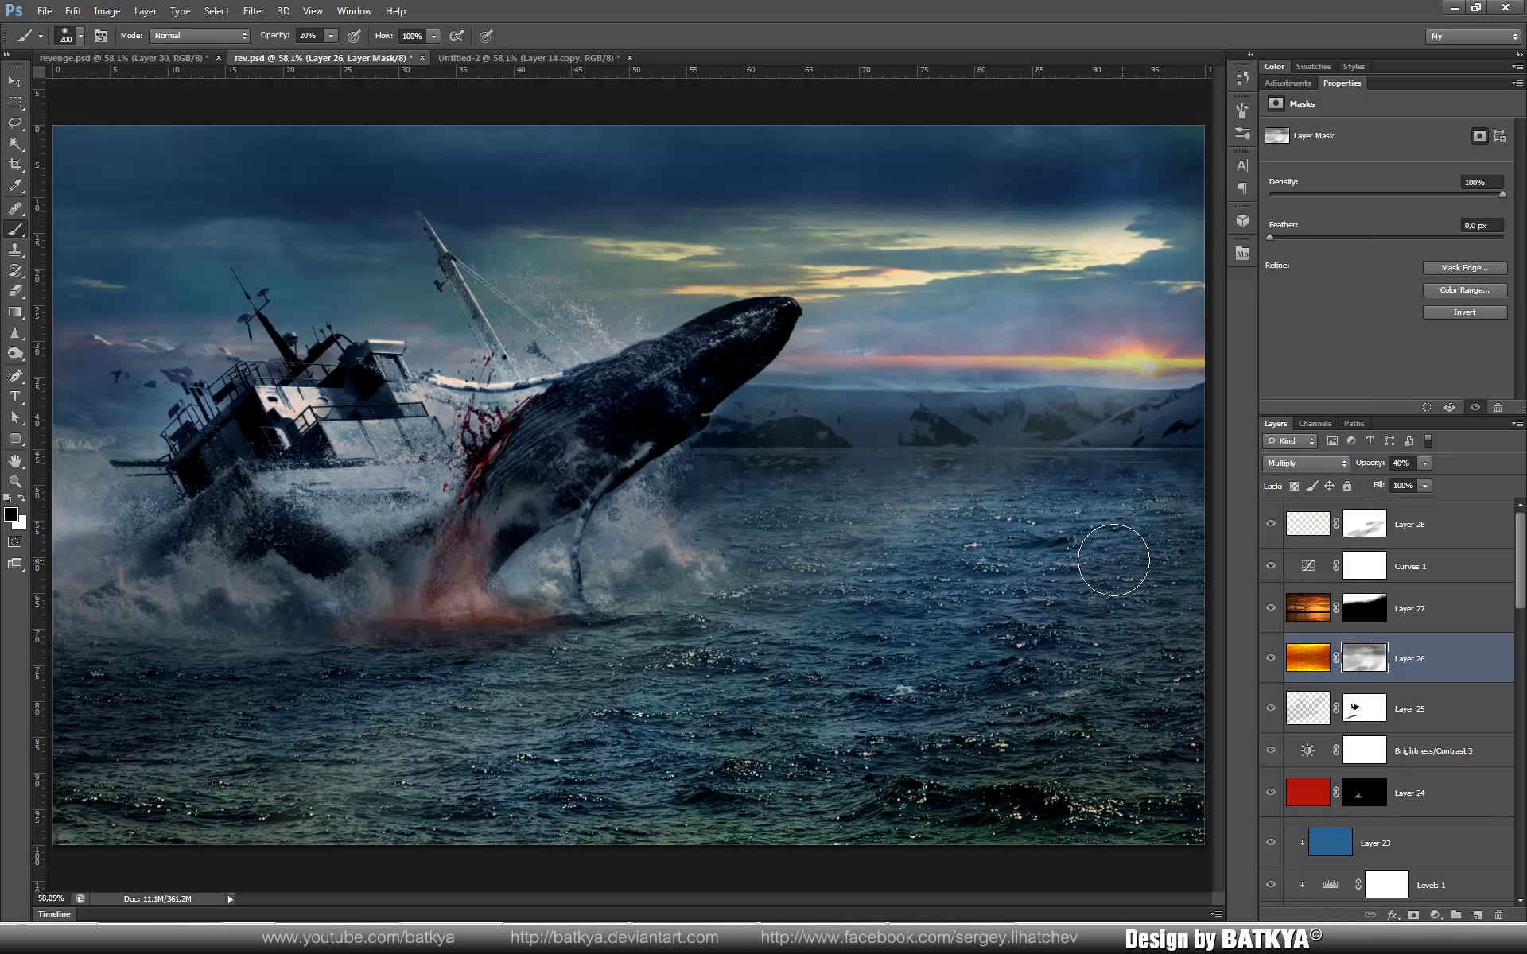
{"action": "key", "text": "alt+bracketright"}
{"action": "key", "text": "alt+bracketright"}
{"action": "key", "text": "alt+bracketright"}
Step: Add Color Balance shifting midtones to cyan and highlights to blue, revealed on the lower water
{"action": "left_click", "coordinate": [1435, 915]}
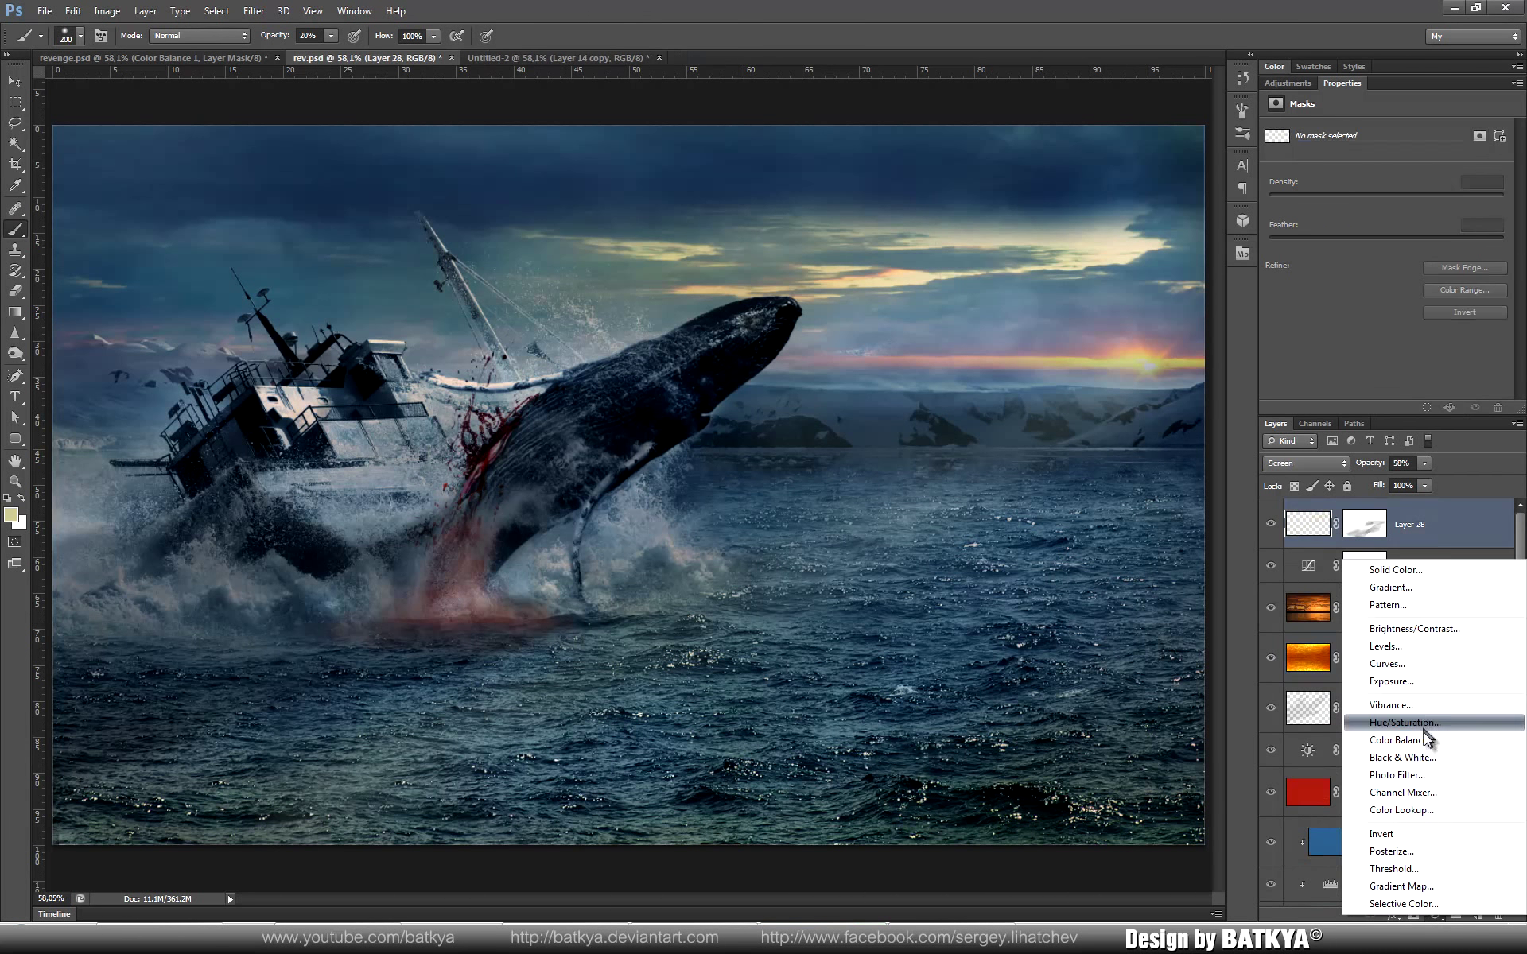
{"action": "left_click", "coordinate": [1428, 736]}
{"action": "left_click", "coordinate": [1400, 131]}
{"action": "left_click", "coordinate": [1320, 146]}
{"action": "left_click_drag", "start_coordinate": [1361, 169], "coordinate": [1348, 170]}
{"action": "left_click", "coordinate": [1400, 131]}
{"action": "left_click", "coordinate": [1352, 145]}
{"action": "left_click_drag", "start_coordinate": [1361, 194], "coordinate": [1351, 198]}
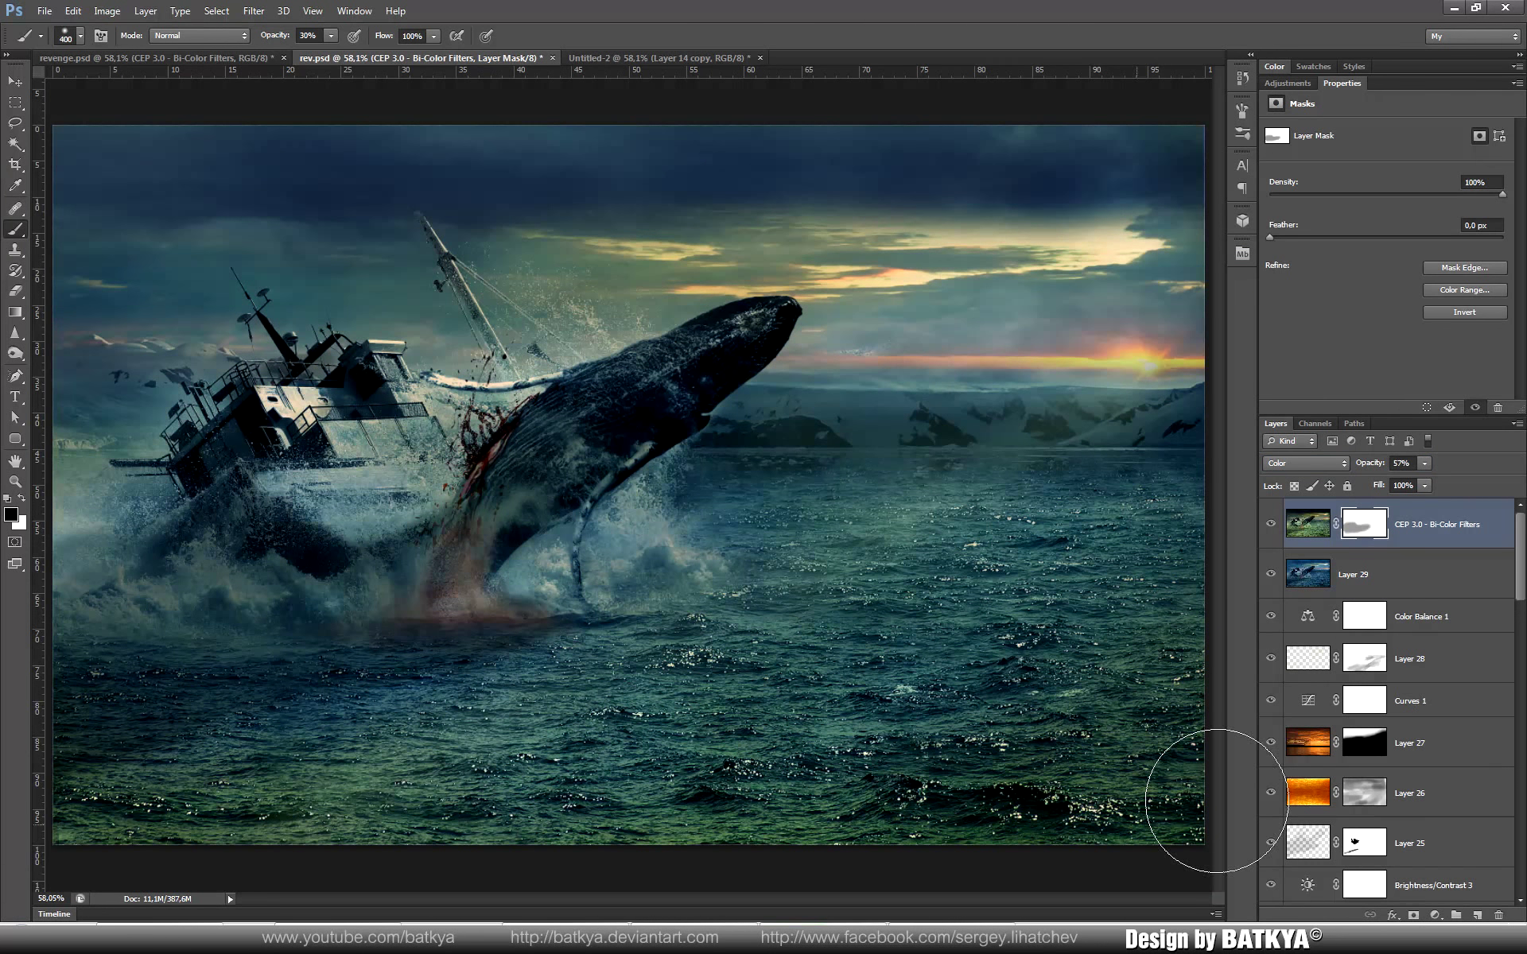
{"action": "left_click_drag", "start_coordinate": [560, 778], "coordinate": [137, 783]}
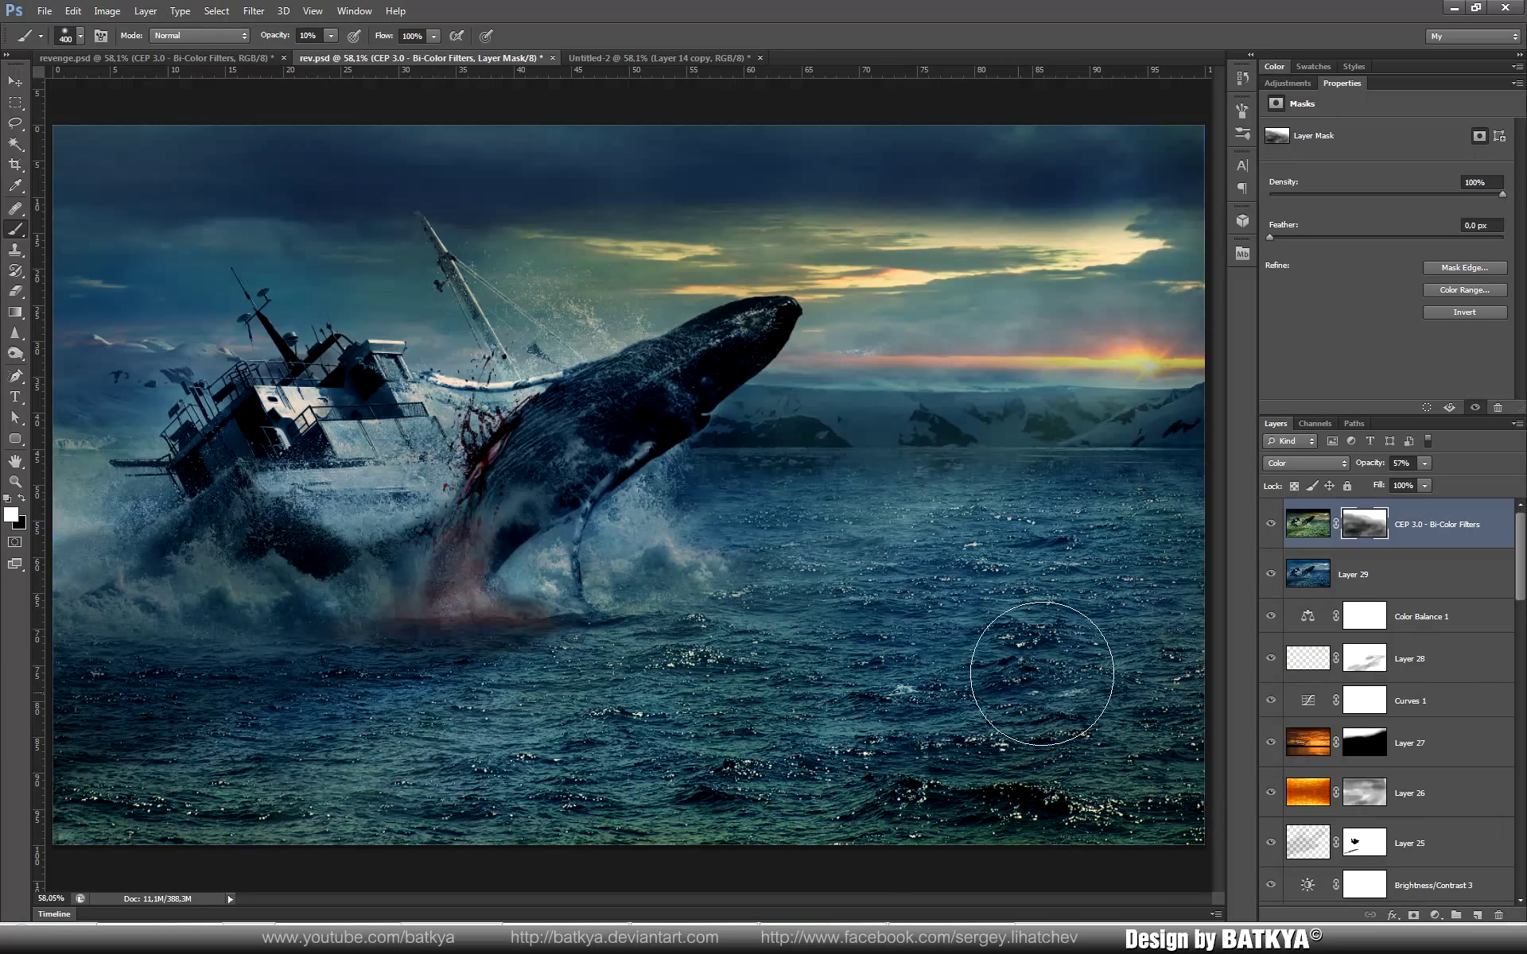
Step: Merge visible layers, boost contrast and structure with Viveza 2, then add Curves
{"action": "key", "text": "ctrl+alt+shift+e"}
{"action": "left_click", "coordinate": [254, 10]}
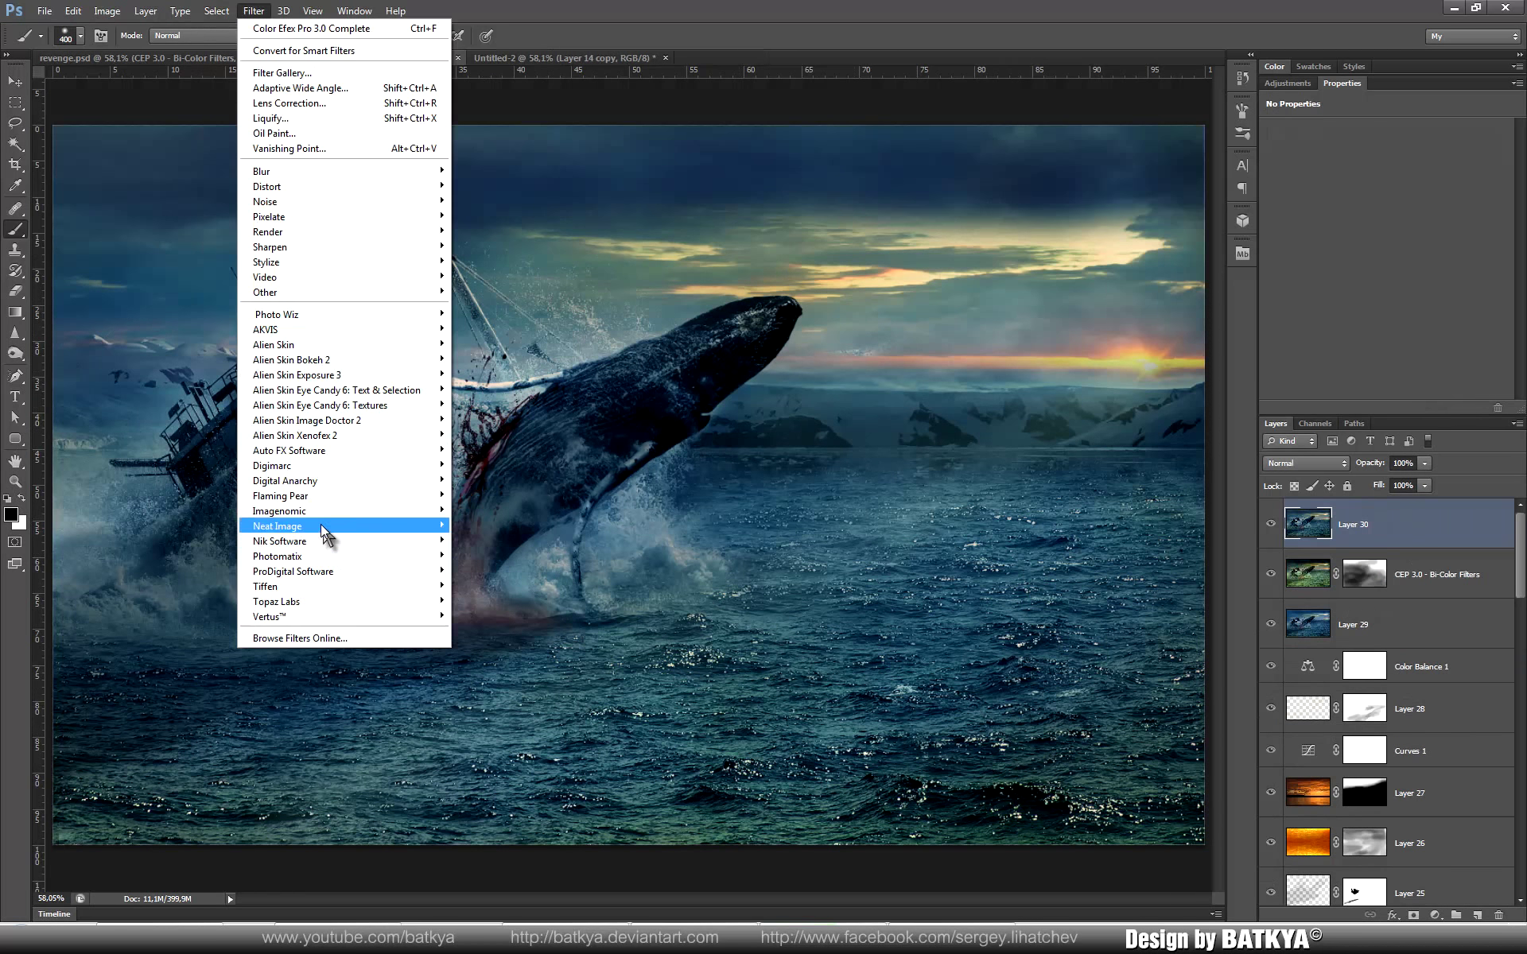
{"action": "left_click", "coordinate": [509, 609]}
{"action": "left_click_drag", "start_coordinate": [1424, 256], "coordinate": [1426, 301]}
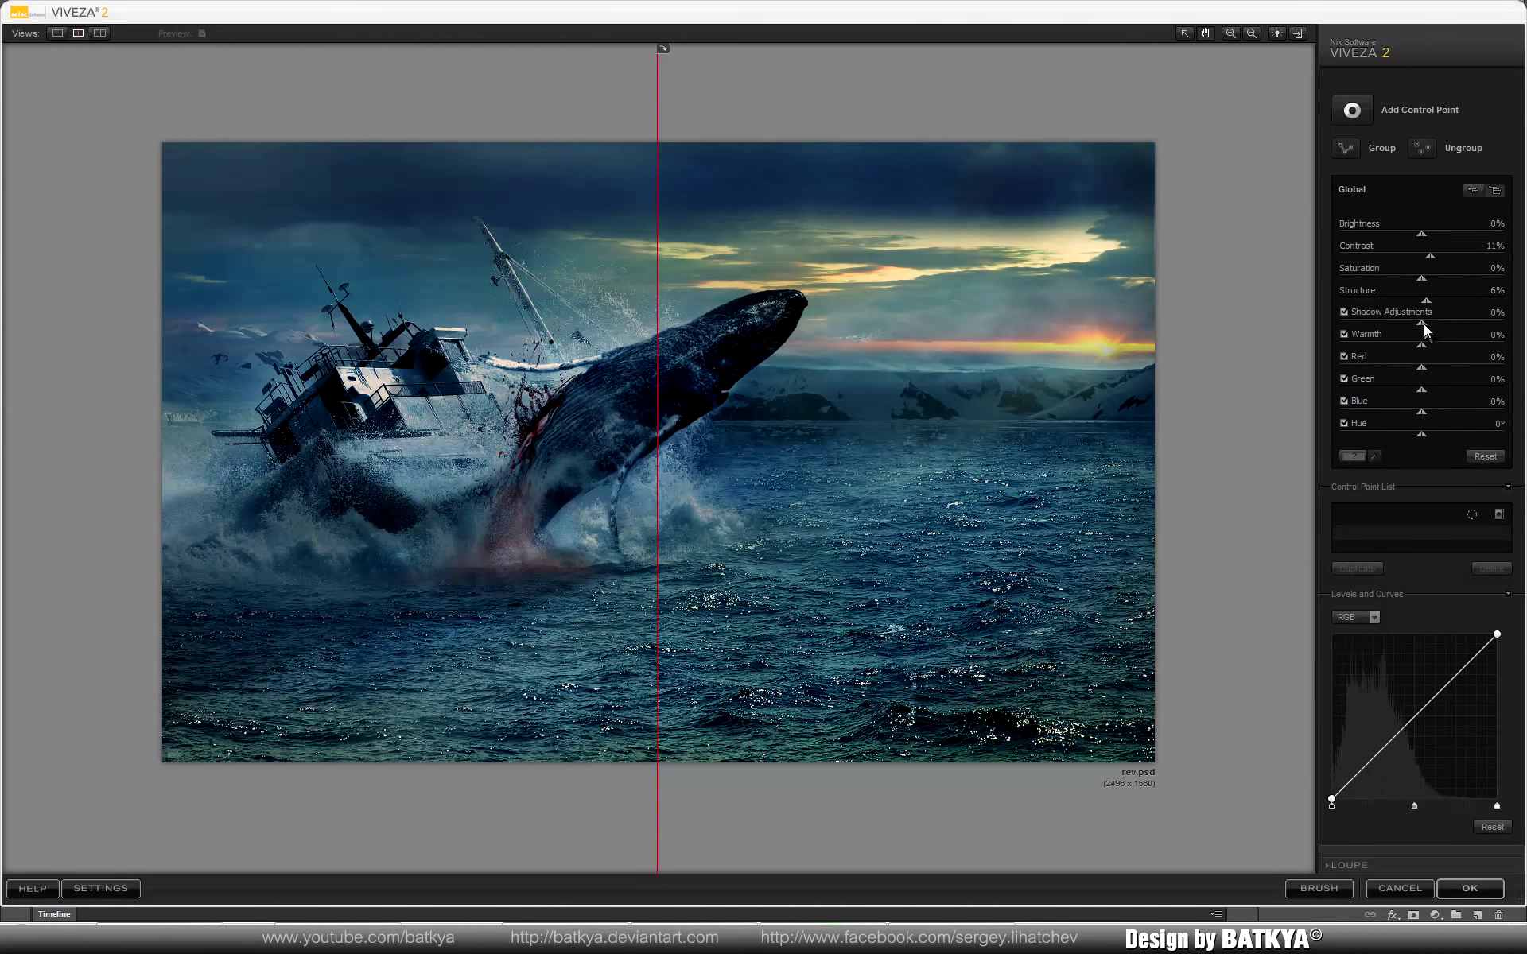
{"action": "left_click", "coordinate": [1470, 889]}
{"action": "left_click", "coordinate": [1436, 916]}
{"action": "left_click", "coordinate": [1416, 664]}
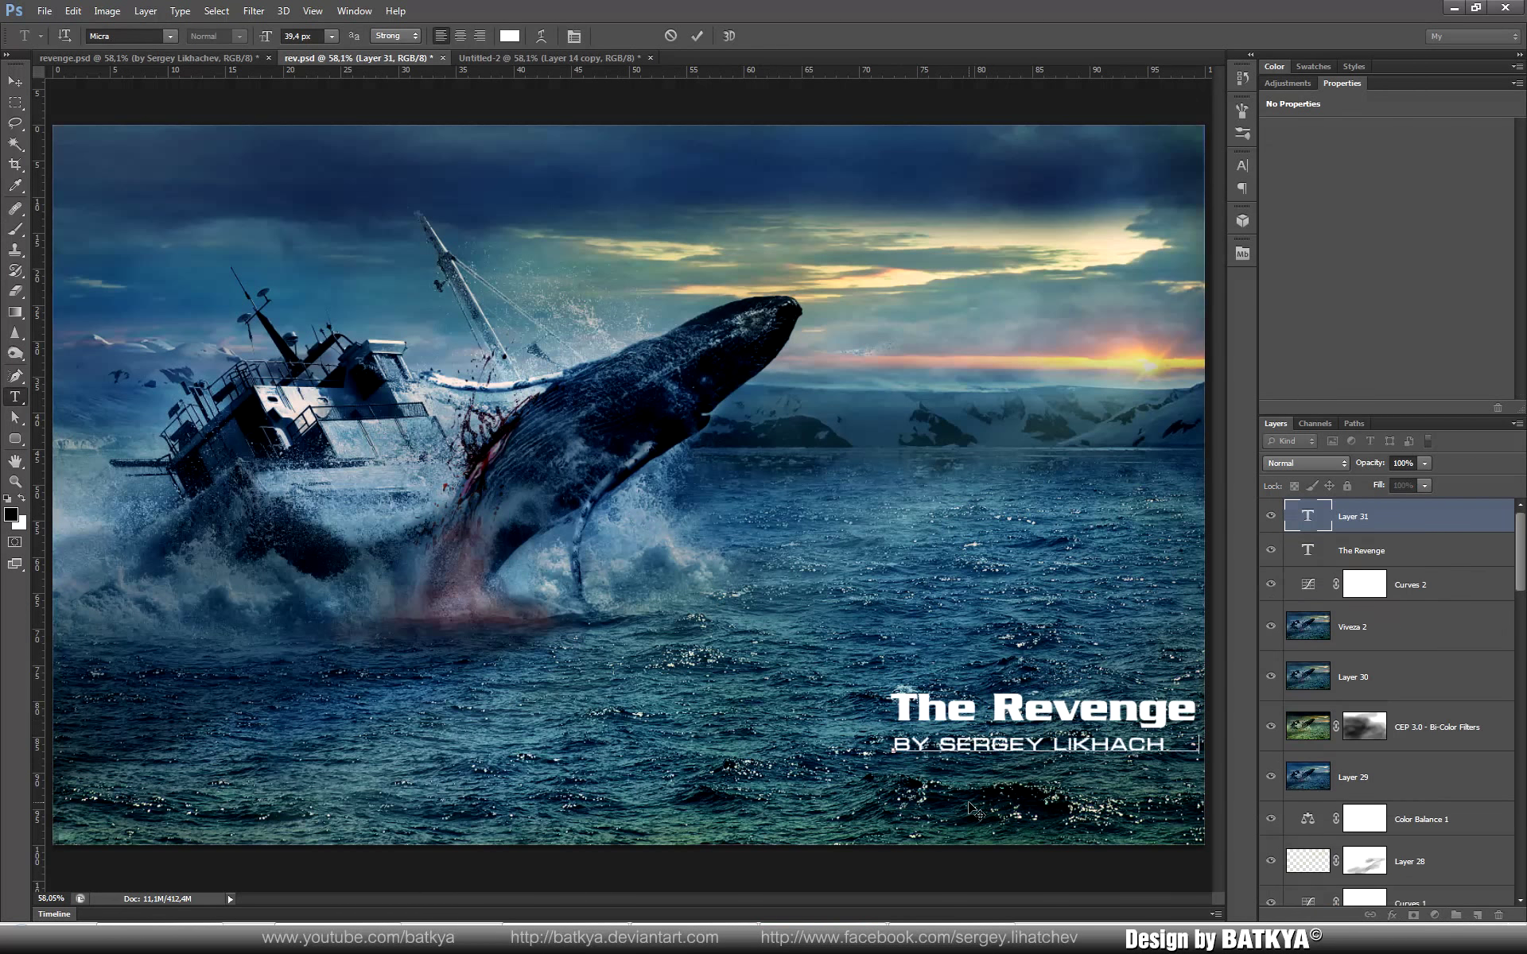
Step: Finish typing the credit line and commit the text
{"action": "type", "text": "EV"}
{"action": "key", "text": "ctrl+Return"}
{"action": "key", "text": "m"}
Step: Draw a thin white strip under the credit on a new layer
{"action": "key", "text": "ctrl+shift+alt+n"}
{"action": "left_click_drag", "start_coordinate": [881, 725], "coordinate": [1202, 728]}
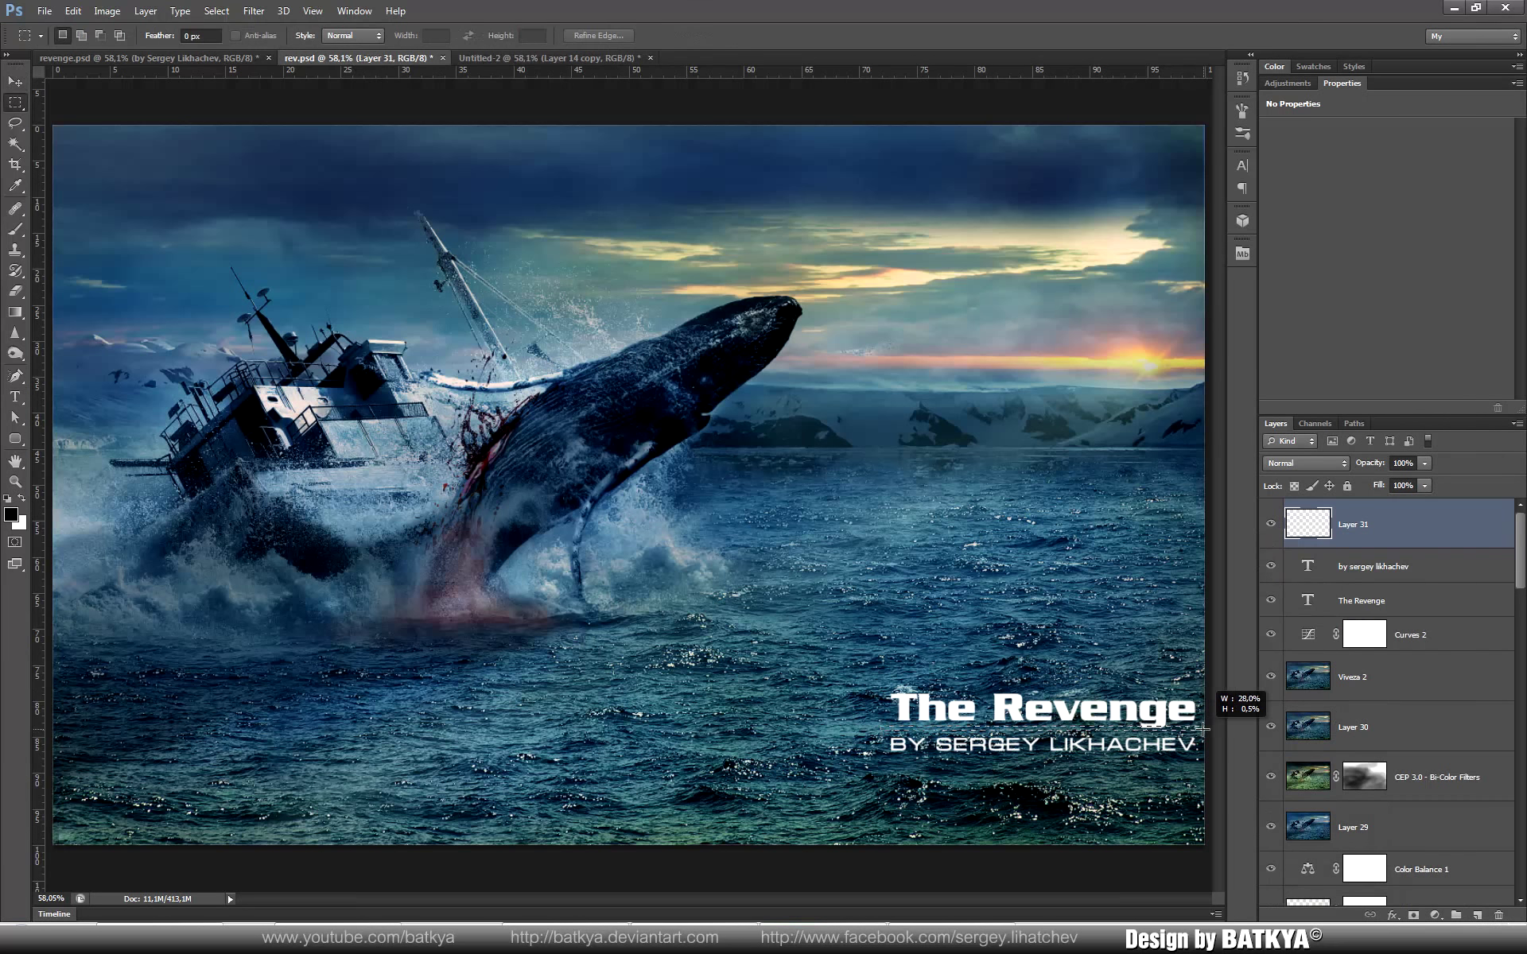
{"action": "key", "text": "x"}
{"action": "key", "text": "alt+BackSpace"}
{"action": "key", "text": "ctrl+d"}
{"action": "key", "text": "v"}
Step: Group the title, credit and line layers and move the block lower on the image
{"action": "left_click", "coordinate": [1362, 601], "text": "shift"}
{"action": "left_click_drag", "start_coordinate": [992, 603], "coordinate": [984, 644]}
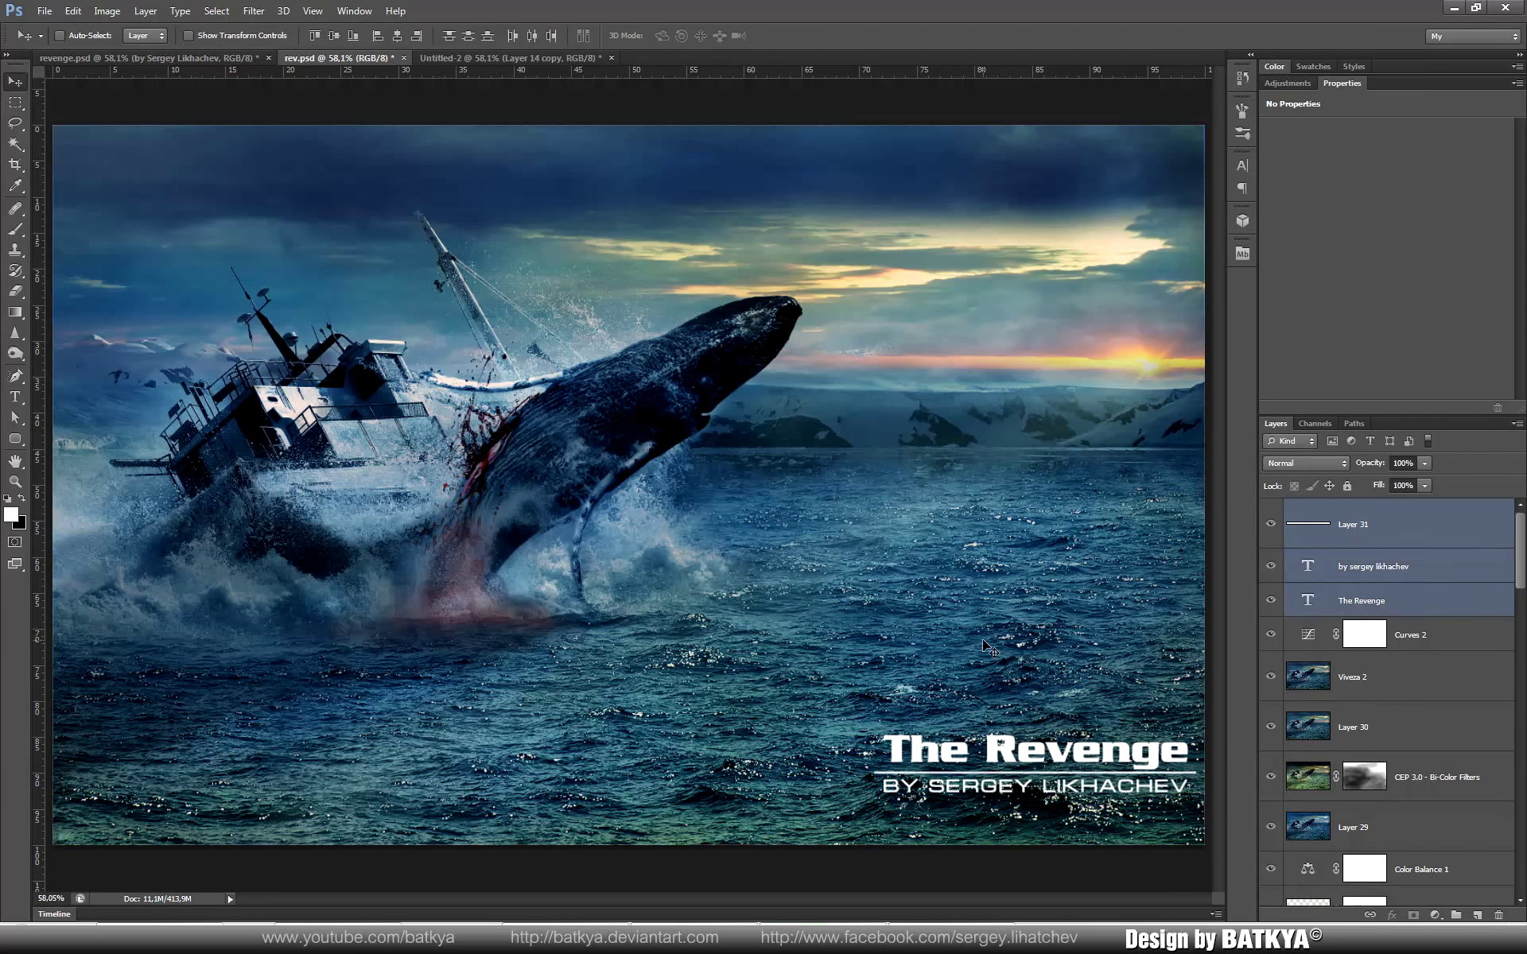
{"action": "key", "text": "ctrl+g"}
{"action": "key", "text": "shift+Down"}
{"action": "key", "text": "shift+Down"}
{"action": "key", "text": "shift+Down"}
{"action": "key", "text": "shift+Down"}
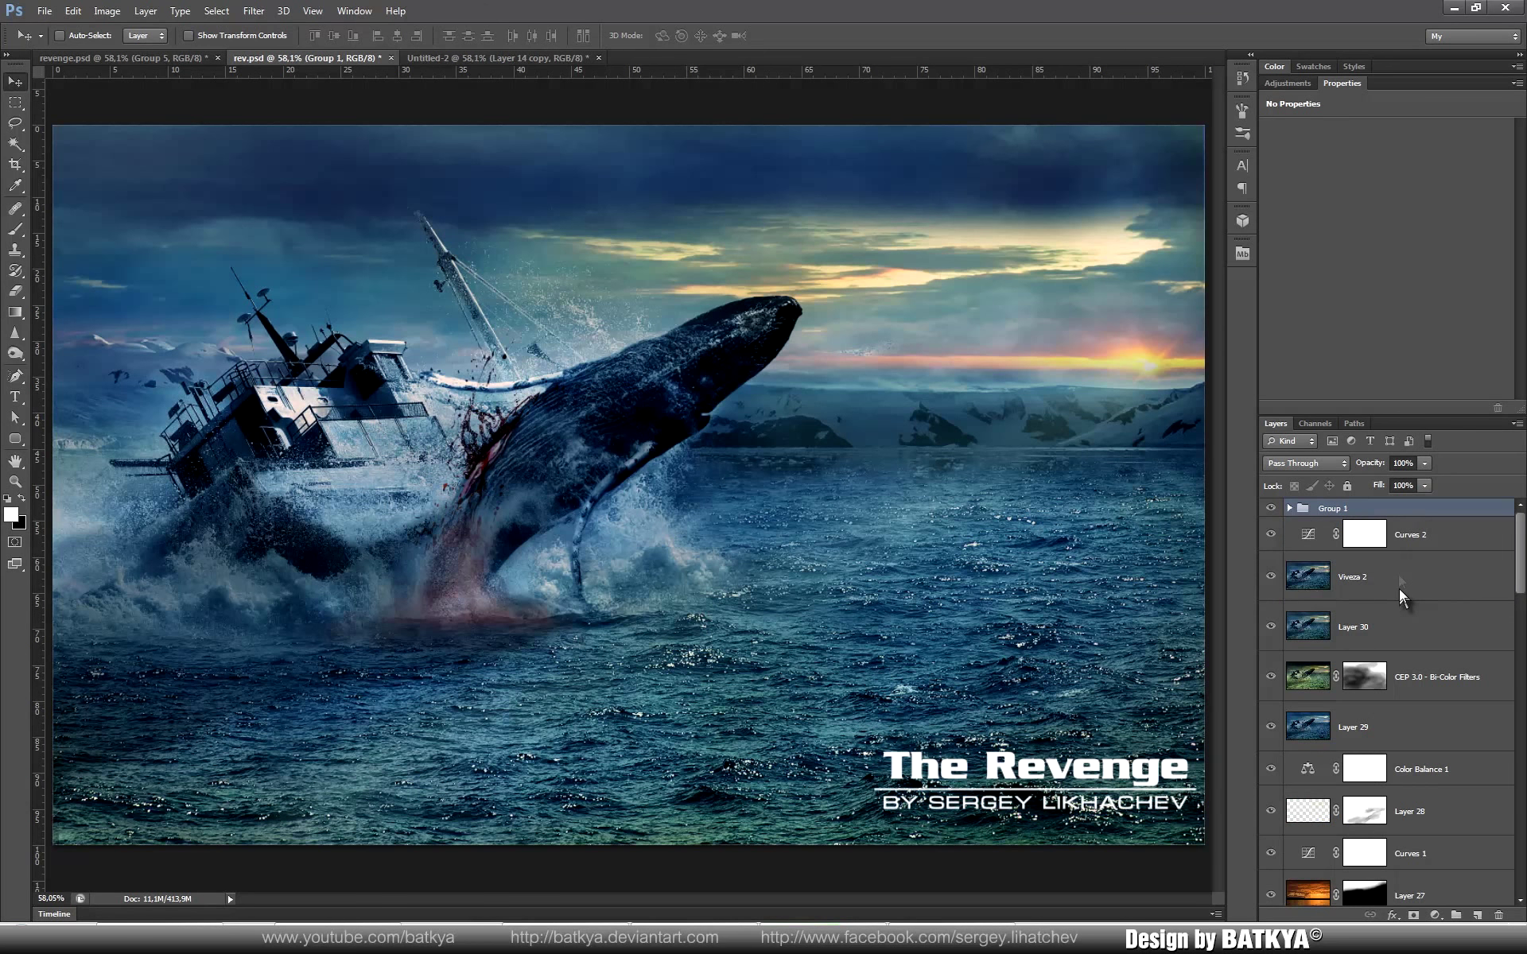